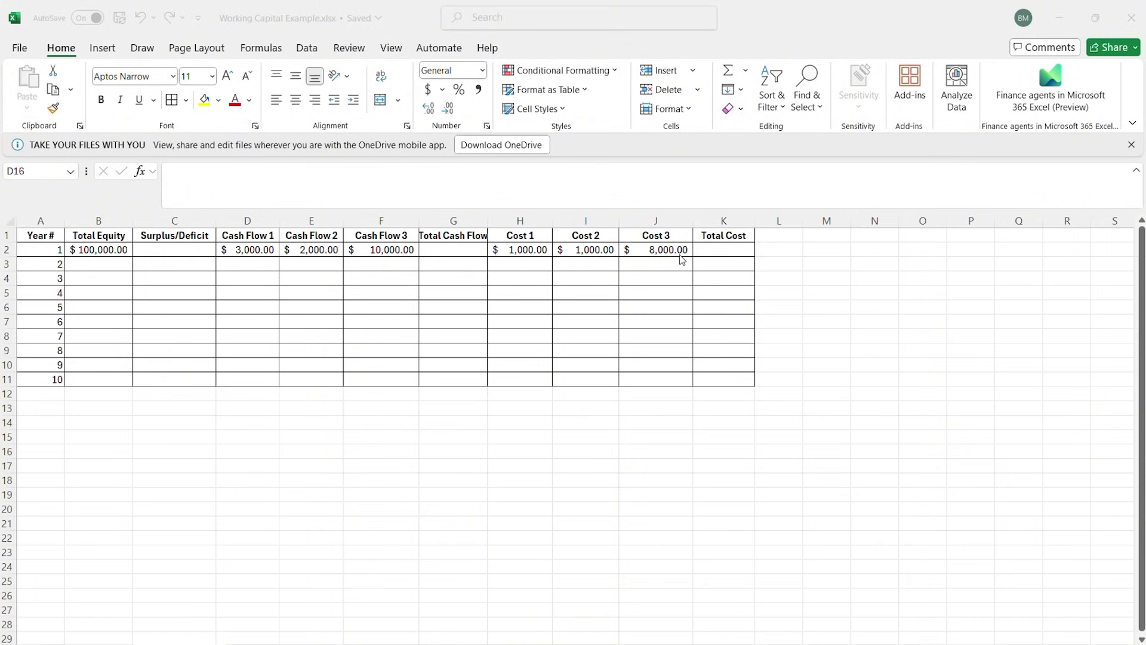
Enter the formula =D2+E2+F2 in cell G2 to total the three cash flows for year 1
{"action": "double_click", "coordinate": [433, 250]}
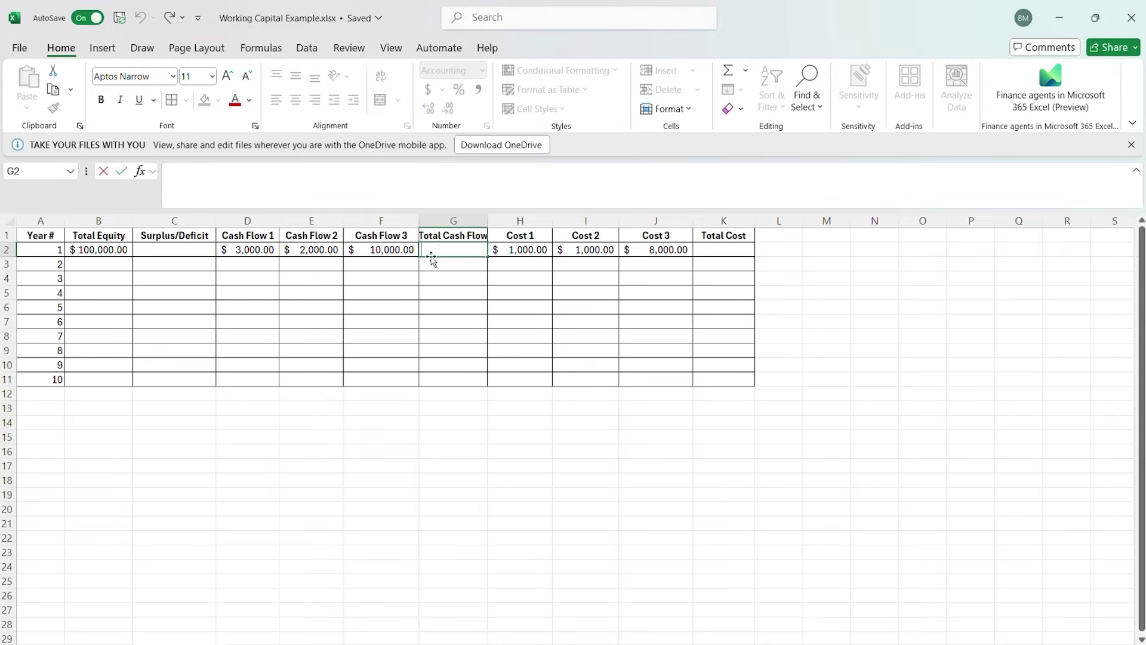
{"action": "type", "text": "="}
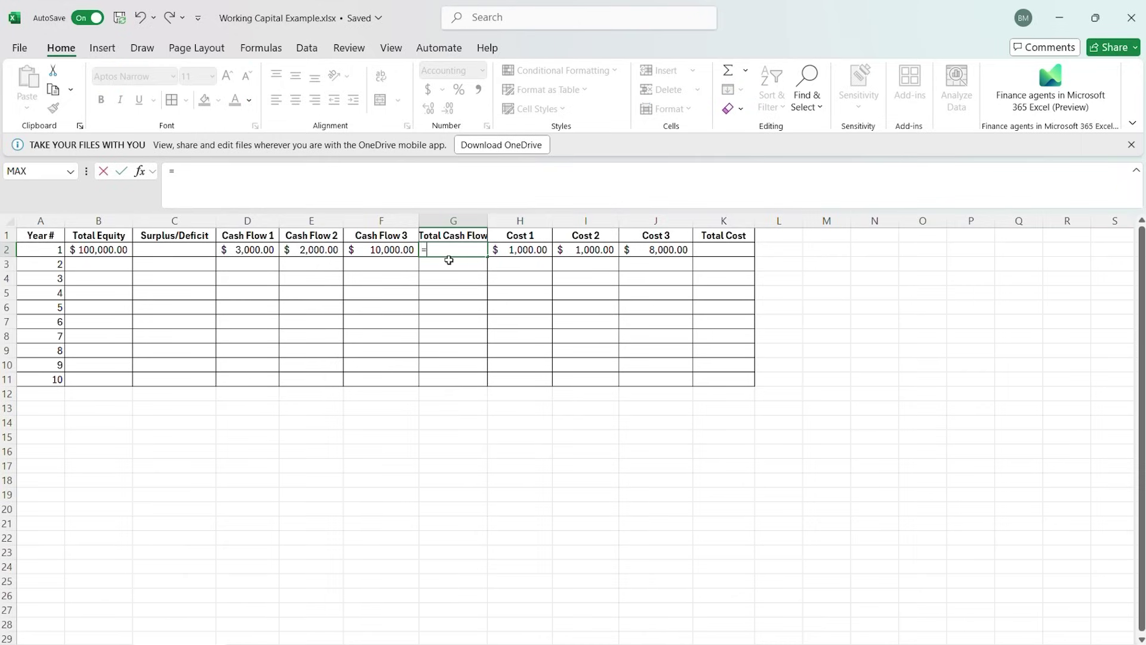
{"action": "left_click", "coordinate": [261, 251]}
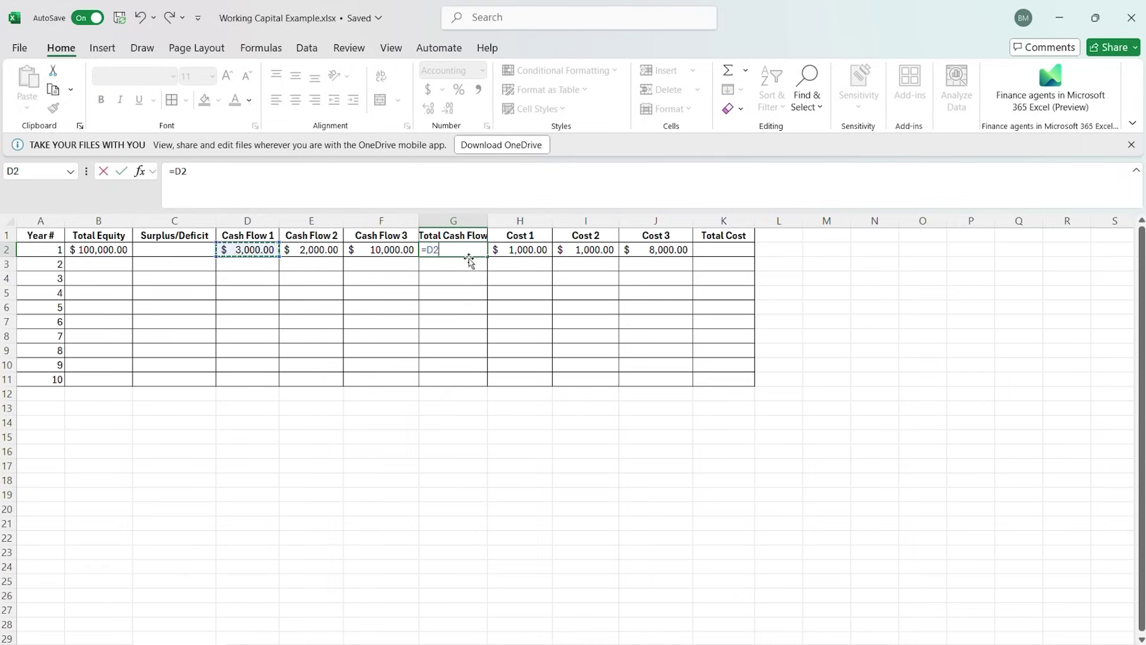
{"action": "type", "text": "+"}
{"action": "left_click", "coordinate": [318, 251]}
{"action": "type", "text": "+"}
{"action": "left_click", "coordinate": [374, 250]}
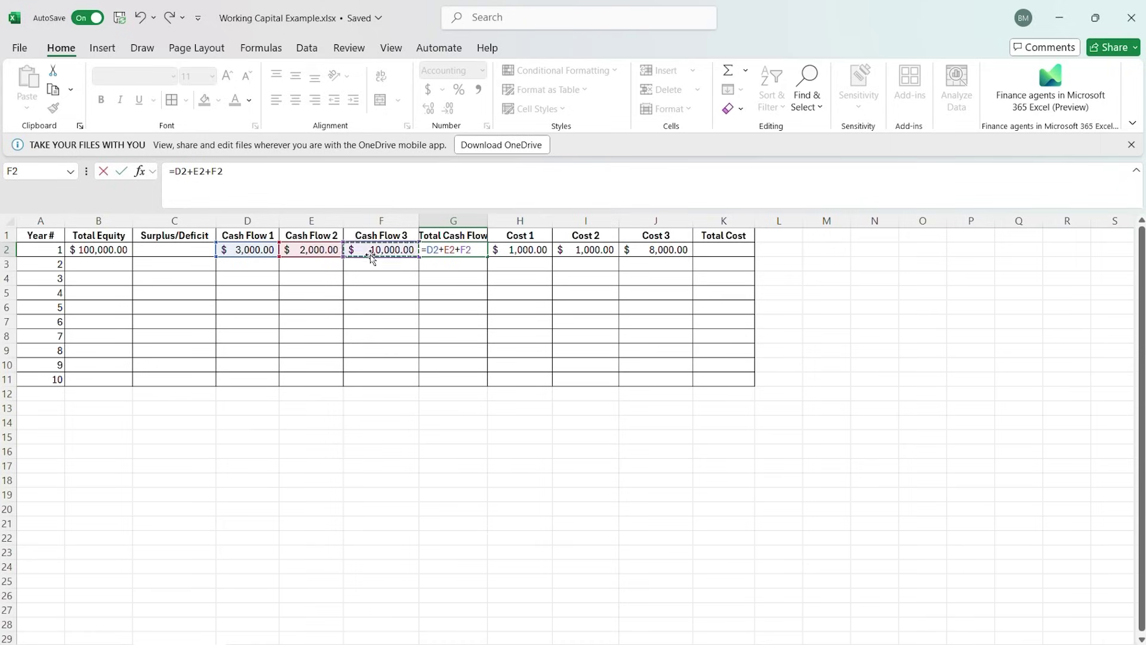
{"action": "key", "text": "Return"}
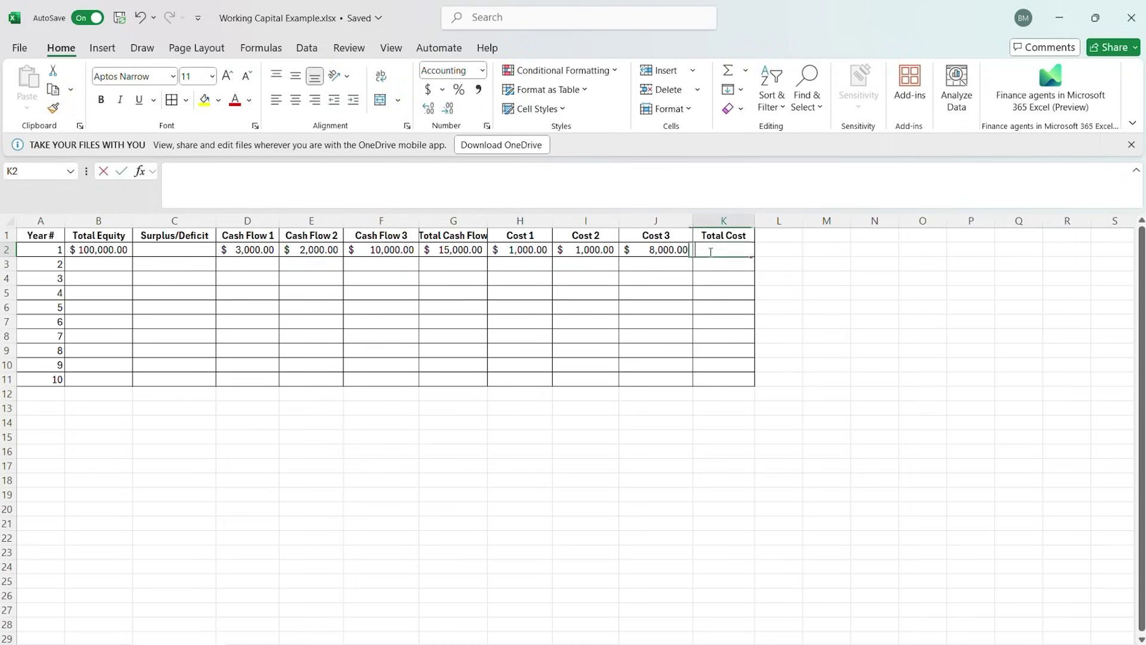
Enter the formula =H2+I2+J2 in cell K2 to total the three costs for year 1
{"action": "double_click", "coordinate": [709, 251]}
{"action": "left_click", "coordinate": [522, 252]}
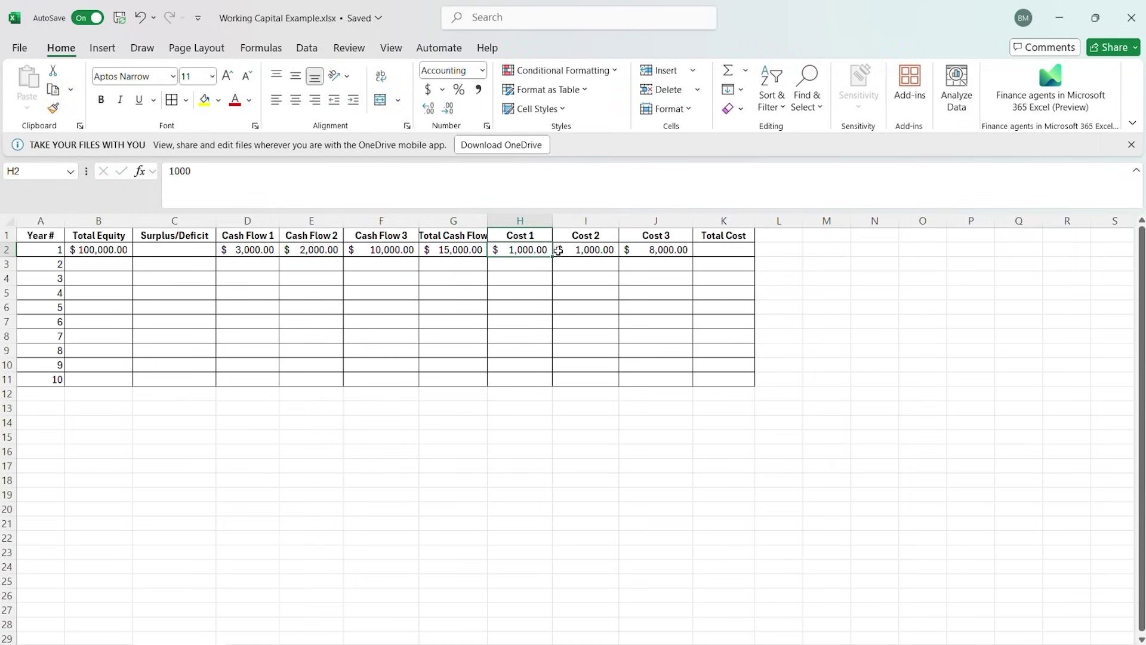
{"action": "double_click", "coordinate": [706, 251]}
{"action": "type", "text": "="}
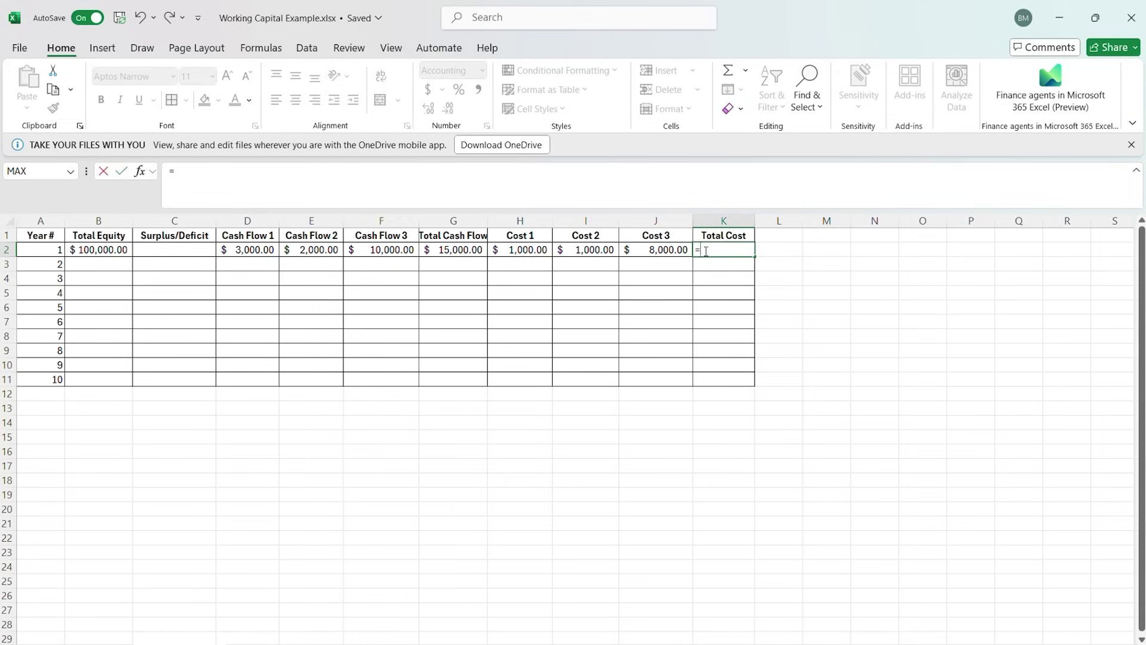
{"action": "left_click", "coordinate": [523, 250]}
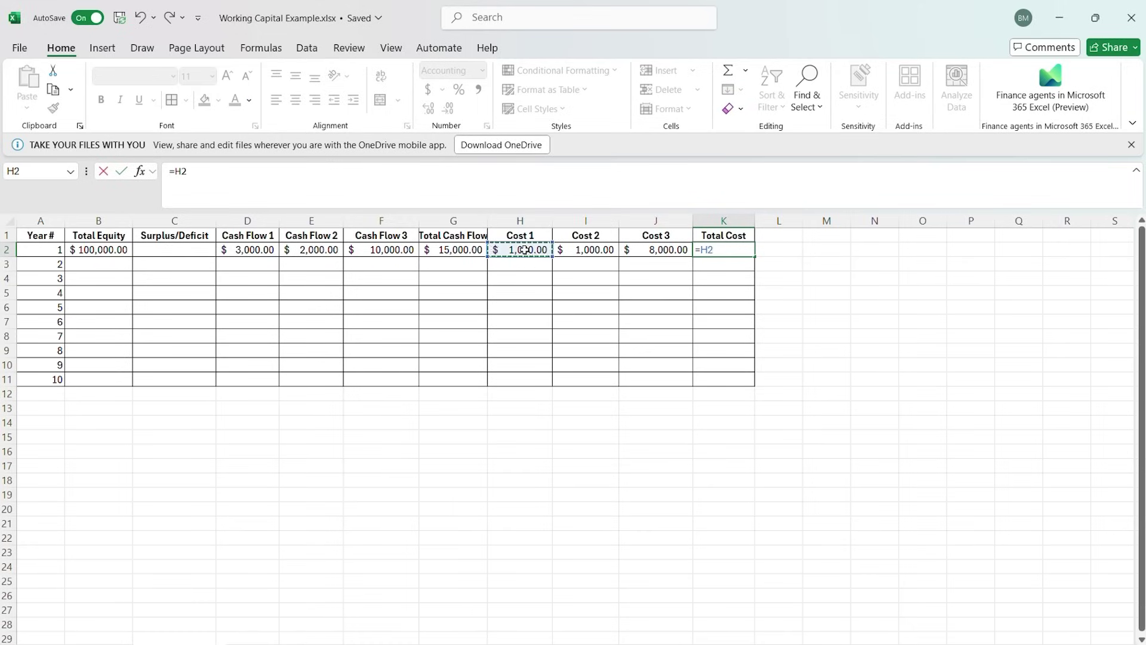
{"action": "type", "text": "+"}
{"action": "left_click", "coordinate": [574, 251]}
{"action": "type", "text": "+"}
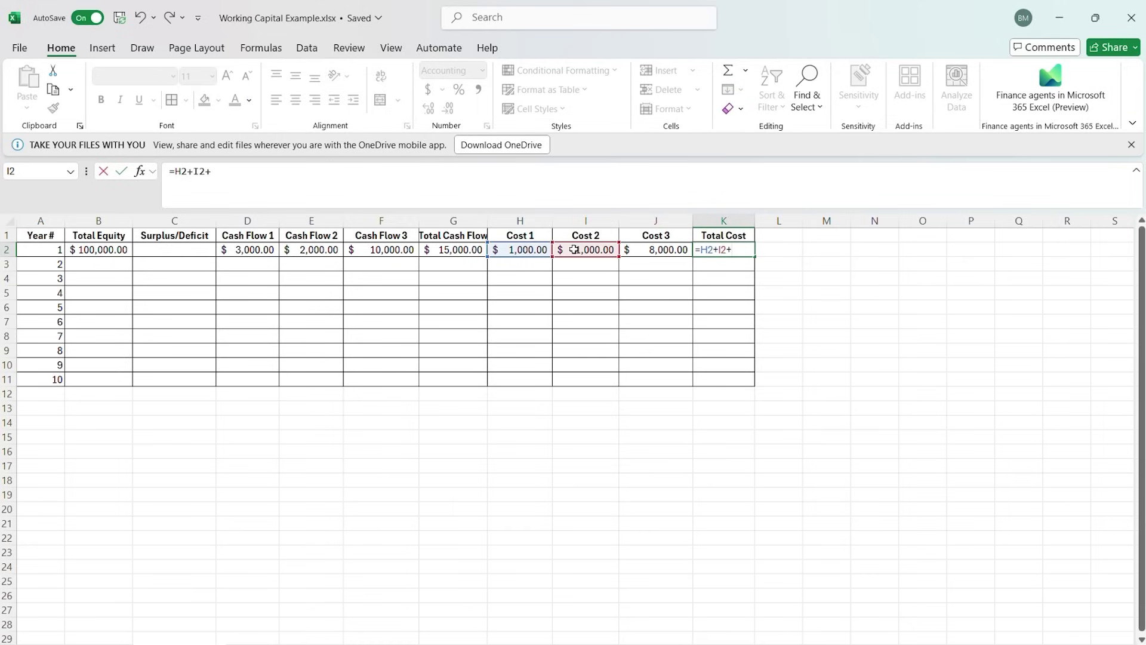
{"action": "left_click", "coordinate": [637, 249]}
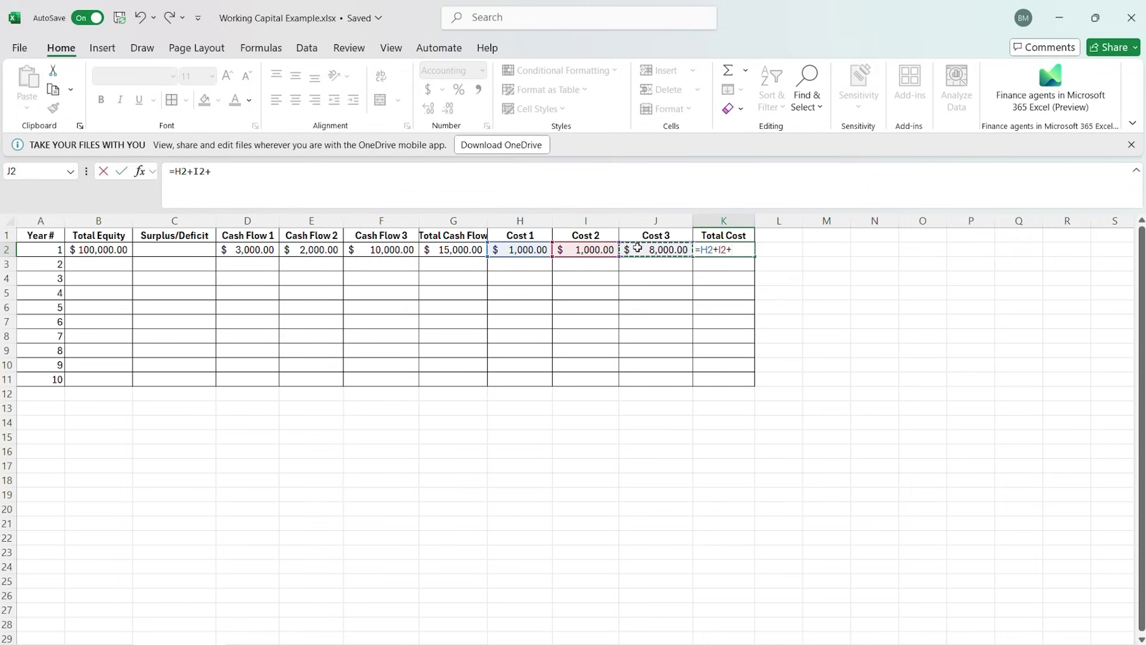
{"action": "key", "text": "Return"}
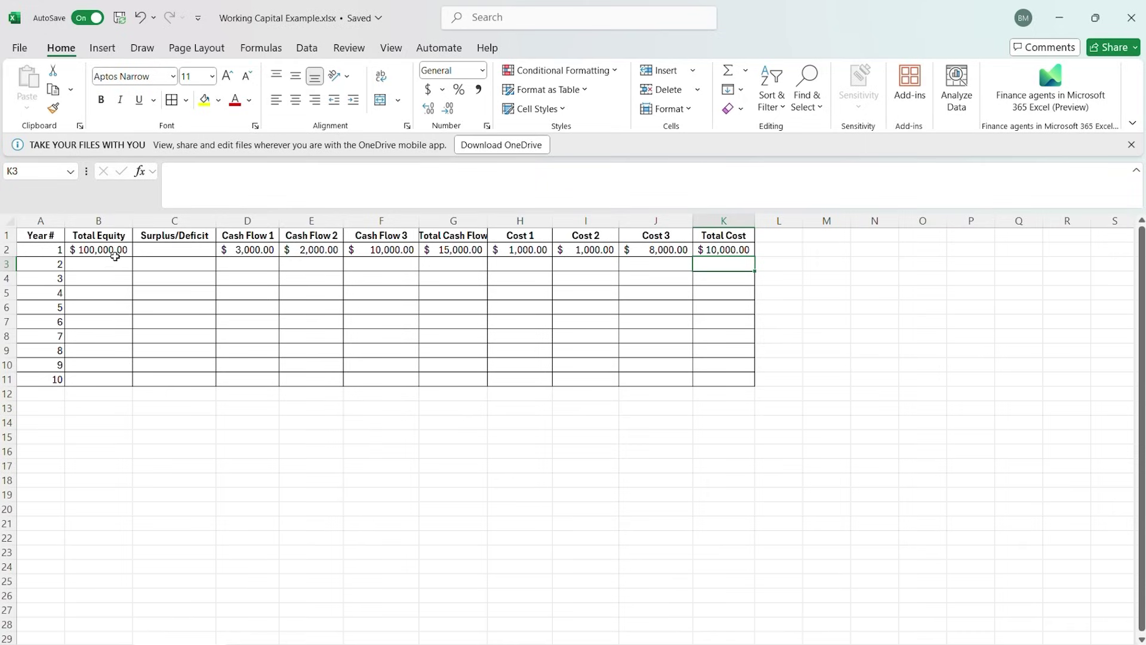
Calculate the year 1 Surplus/Deficit in cell C2 with the formula =G2-K2
{"action": "left_click", "coordinate": [143, 248]}
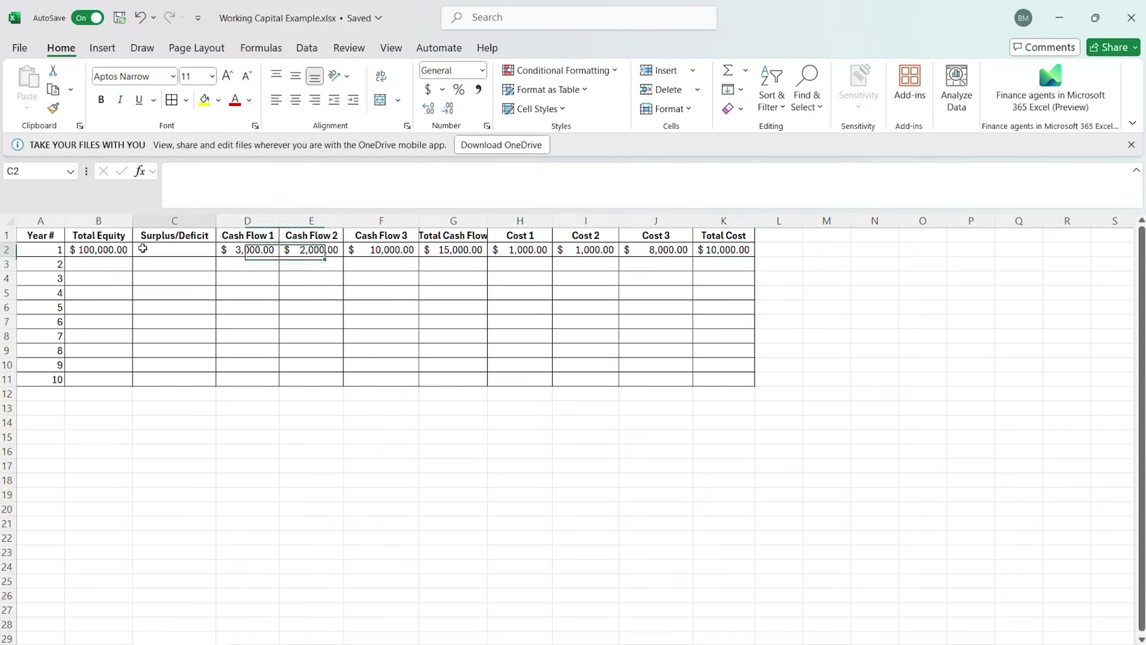
{"action": "double_click", "coordinate": [169, 250]}
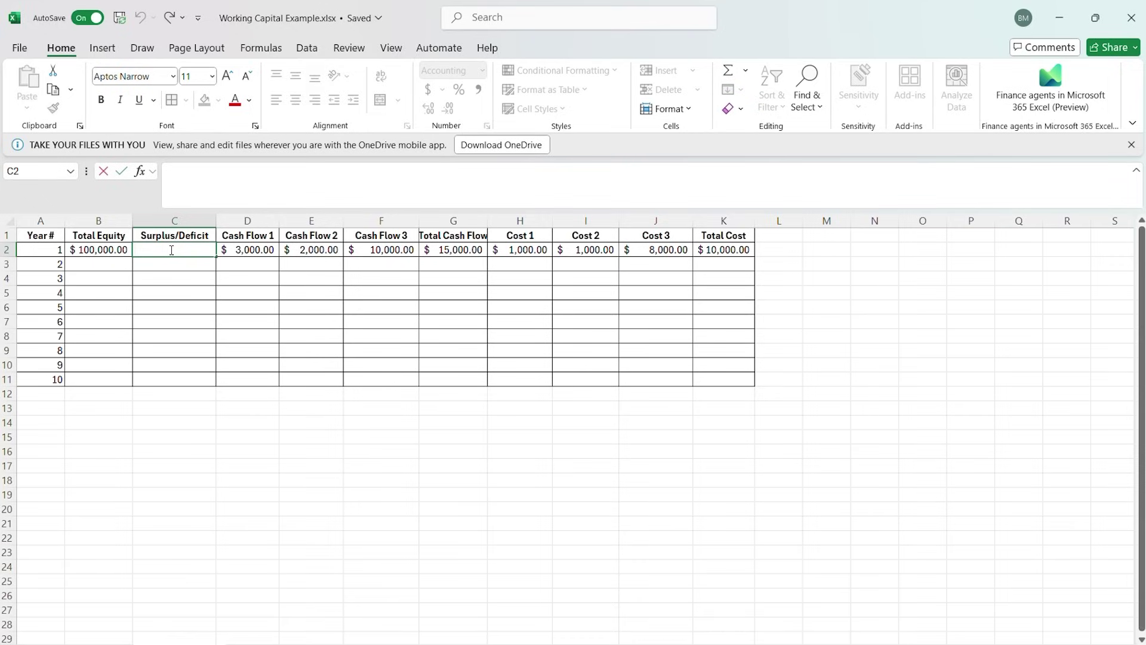
{"action": "type", "text": "="}
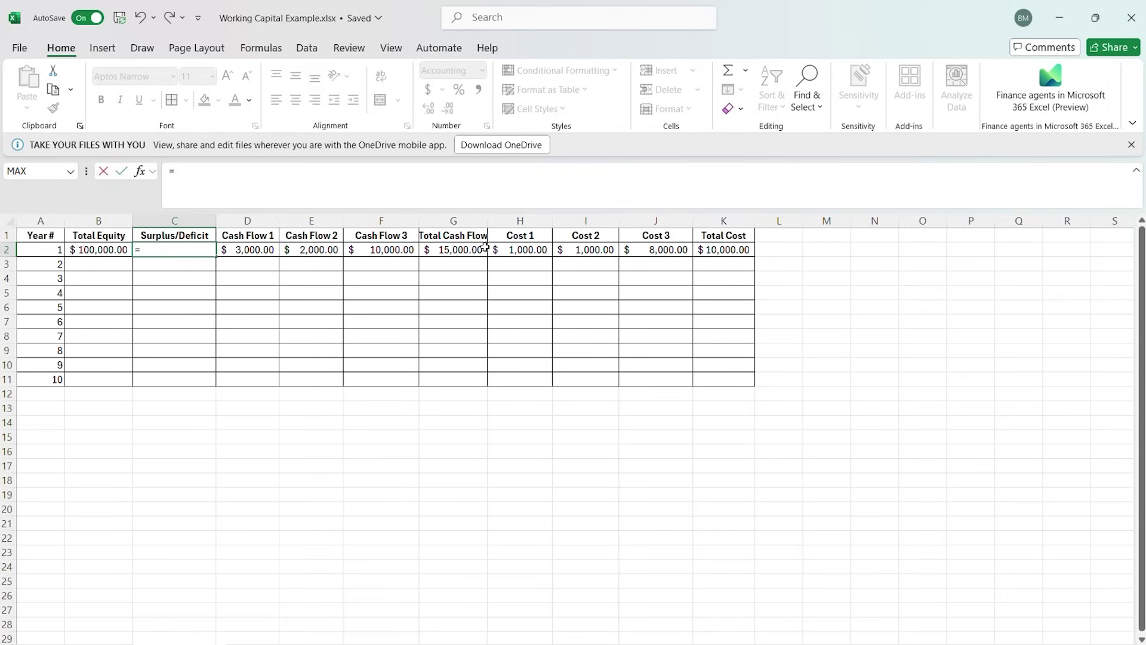
{"action": "left_click", "coordinate": [459, 250]}
{"action": "type", "text": "-"}
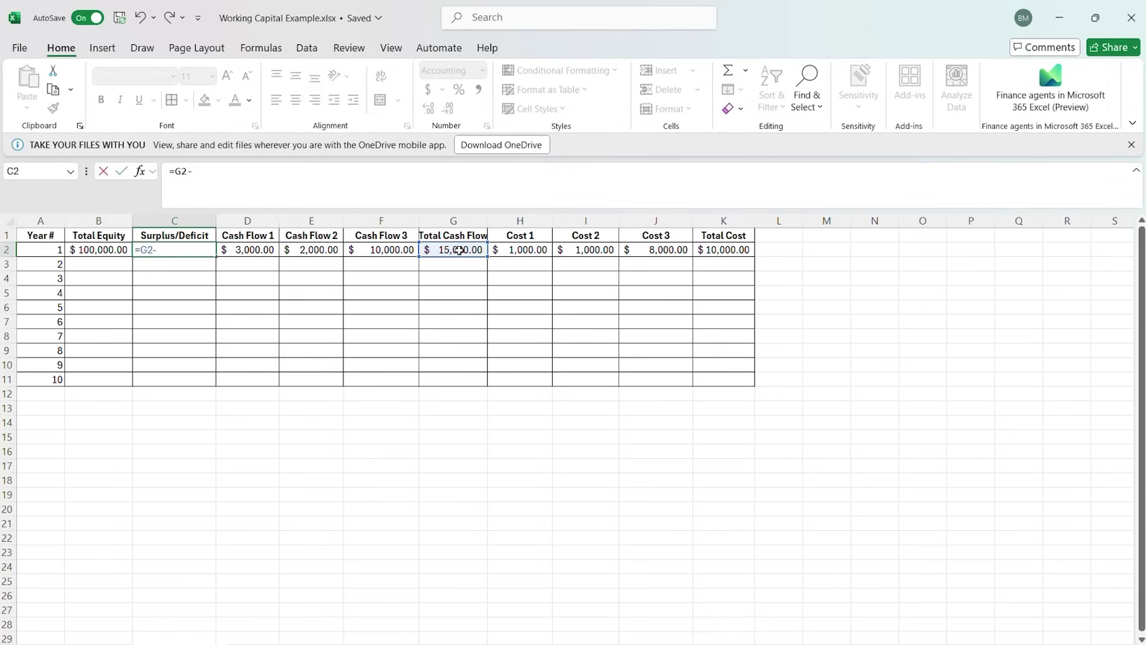
{"action": "left_click", "coordinate": [736, 251]}
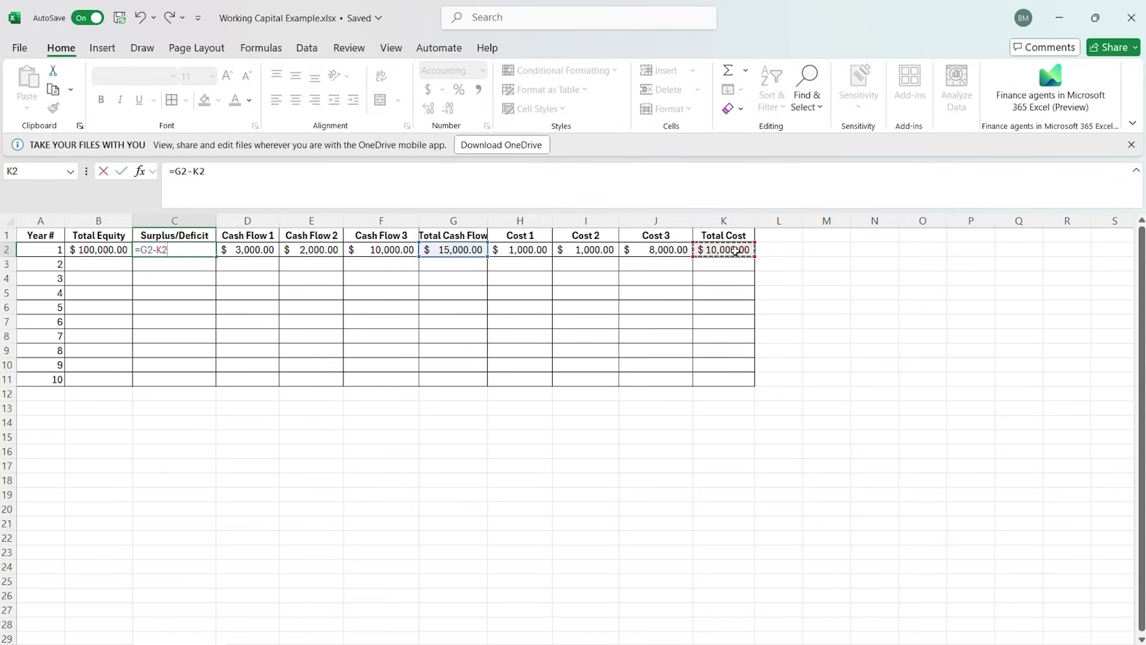
{"action": "key", "text": "Return"}
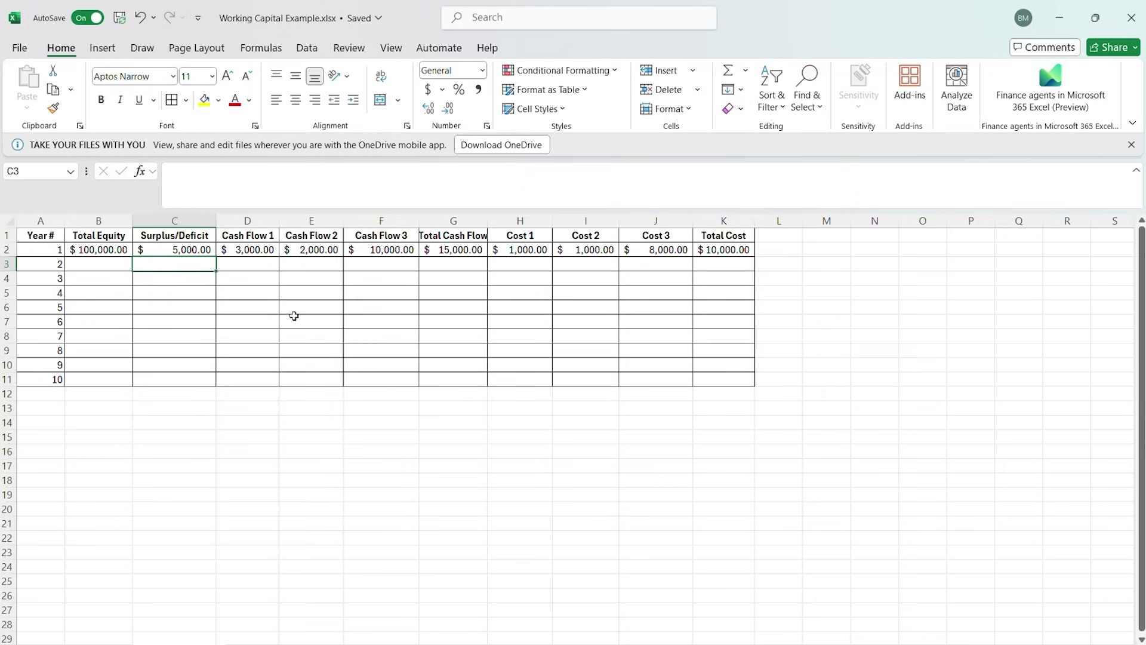
Enter =B2+C2 in cell B3 for the year 2 Total Equity and fill the formula down to B11
{"action": "left_click", "coordinate": [105, 252]}
{"action": "double_click", "coordinate": [101, 264]}
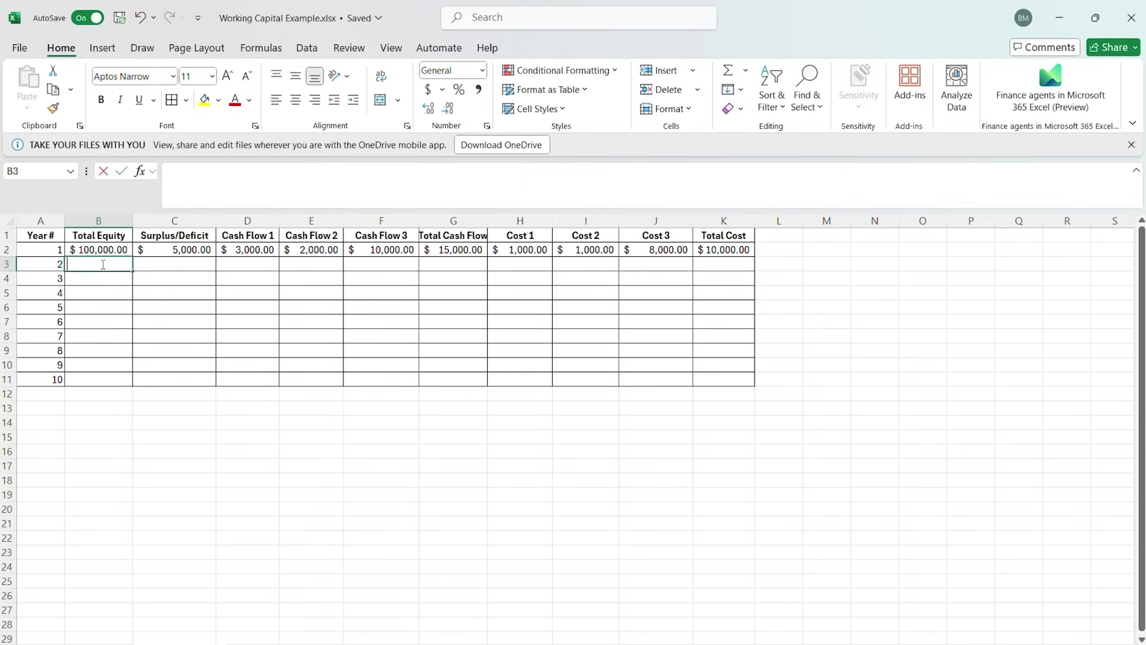
{"action": "type", "text": "="}
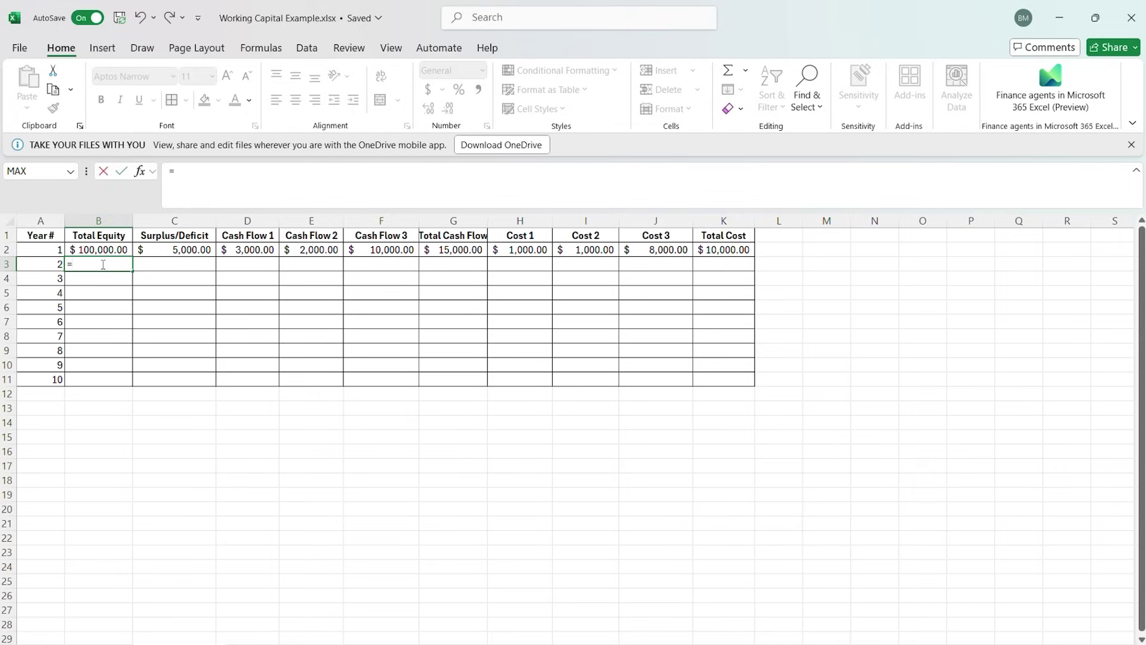
{"action": "left_click", "coordinate": [101, 252]}
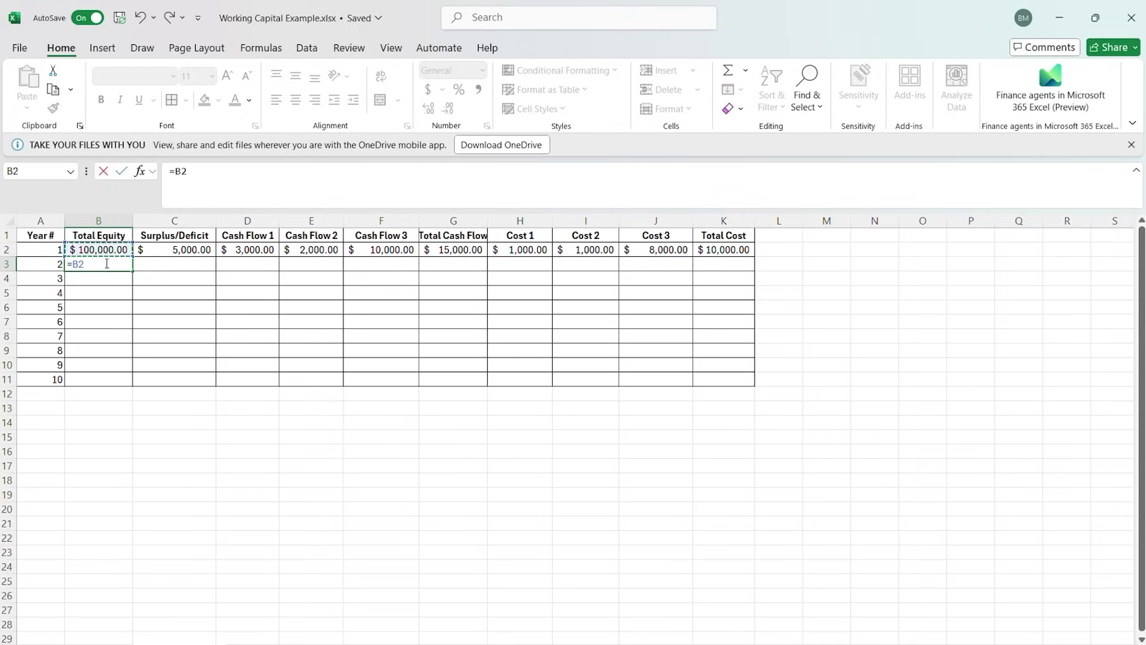
{"action": "type", "text": "+"}
{"action": "left_click", "coordinate": [187, 251]}
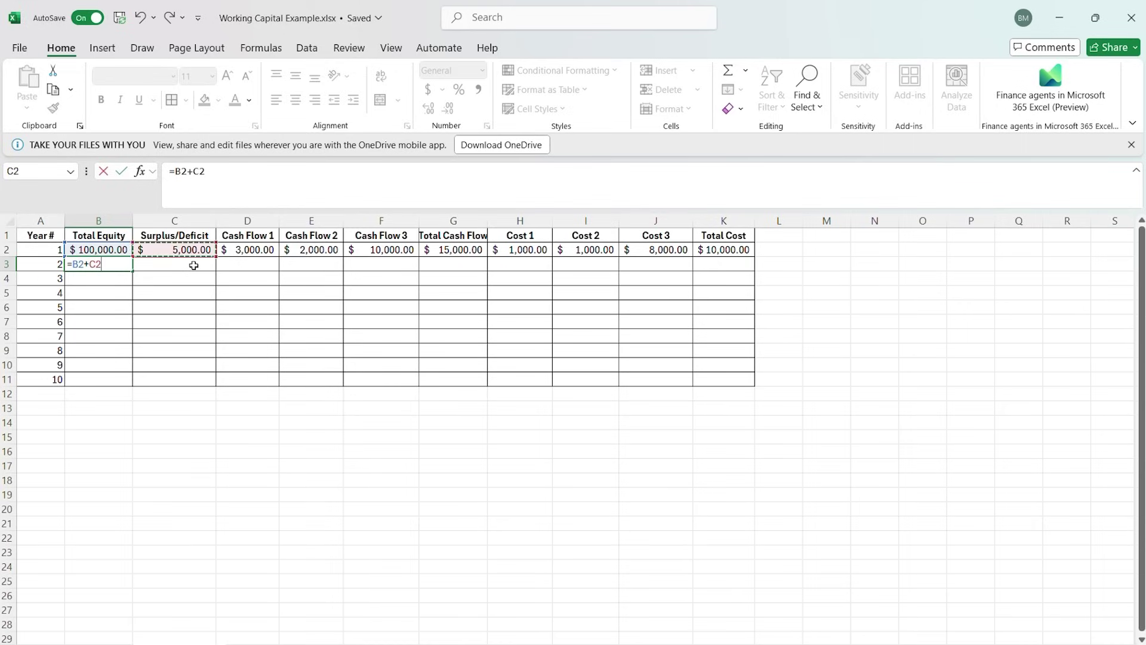
{"action": "key", "text": "Return"}
{"action": "left_click", "coordinate": [122, 268]}
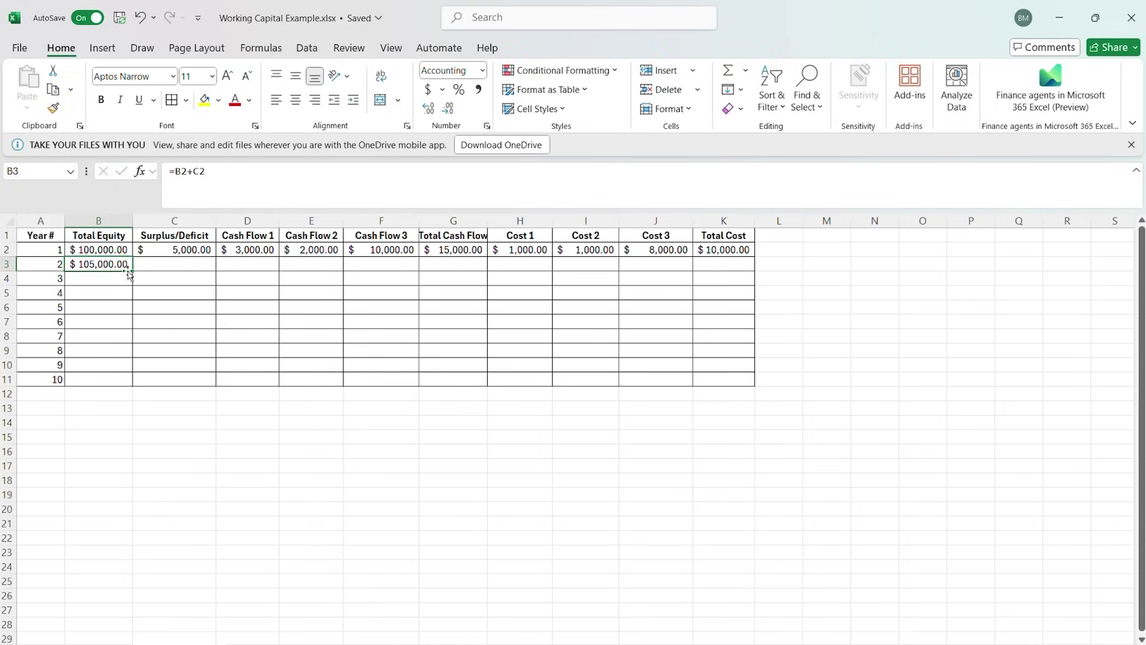
{"action": "left_click_drag", "start_coordinate": [132, 272], "coordinate": [135, 387]}
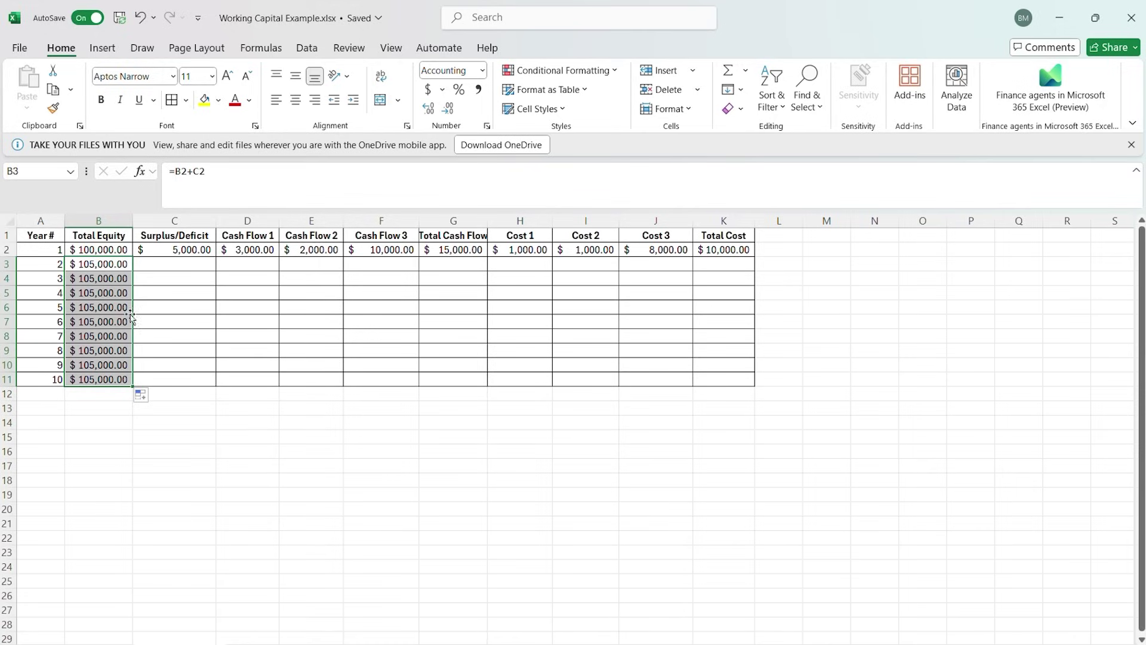
Inspect the Total Equity formulas in cells B3, B4 and B5 to check which cells they reference
{"action": "double_click", "coordinate": [110, 265]}
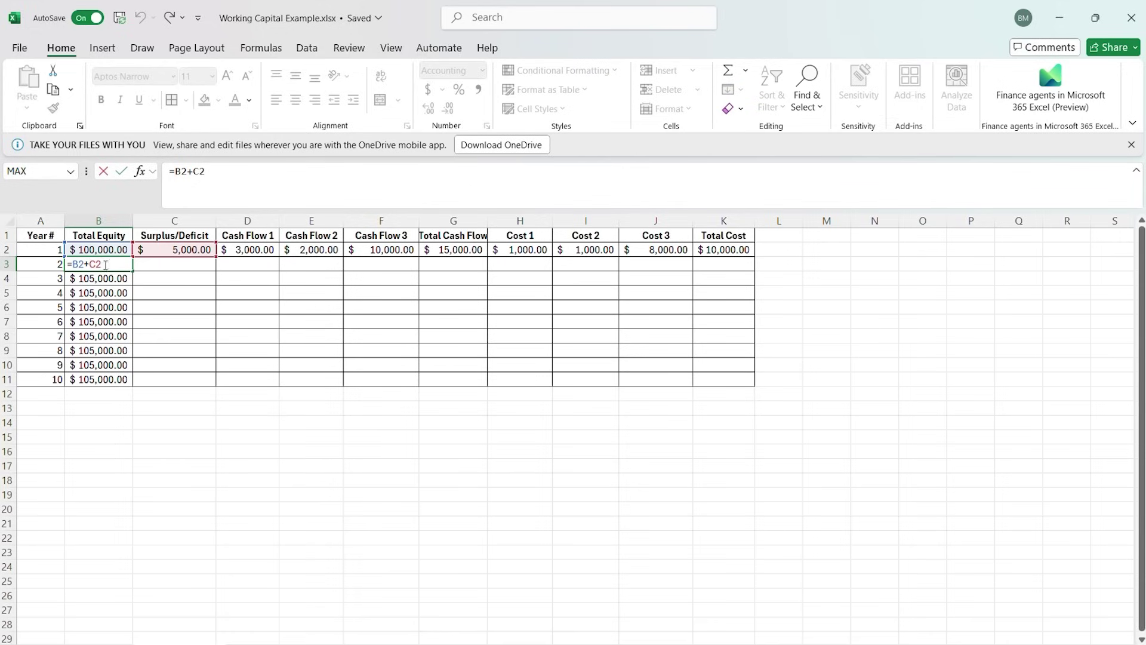
{"action": "key", "text": "Return"}
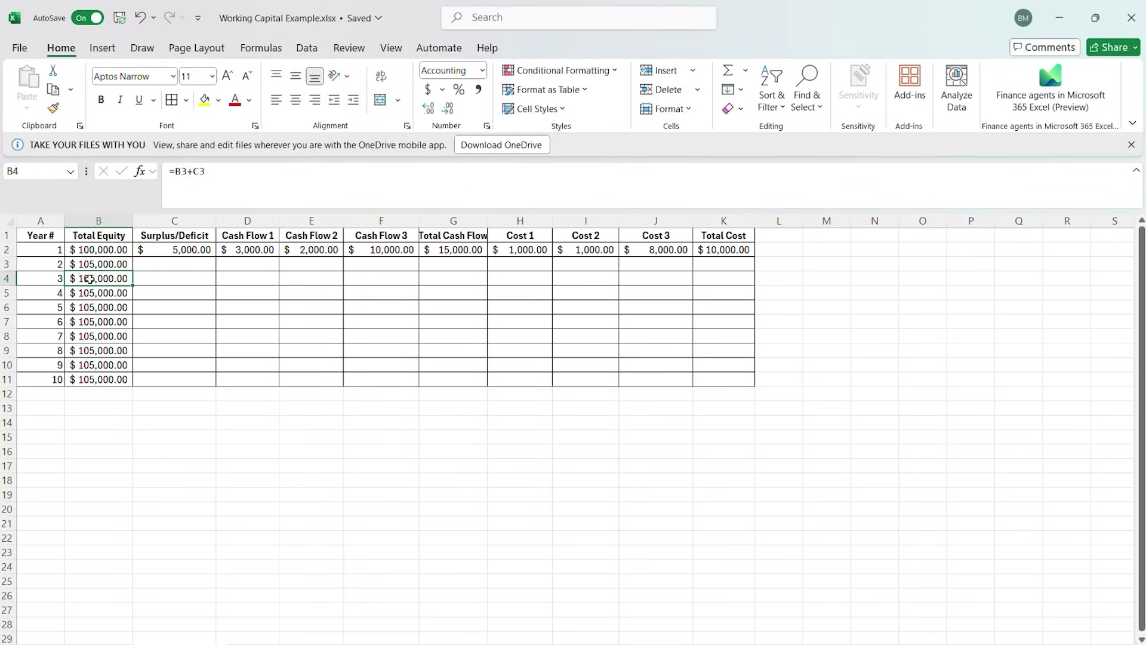
{"action": "double_click", "coordinate": [88, 278]}
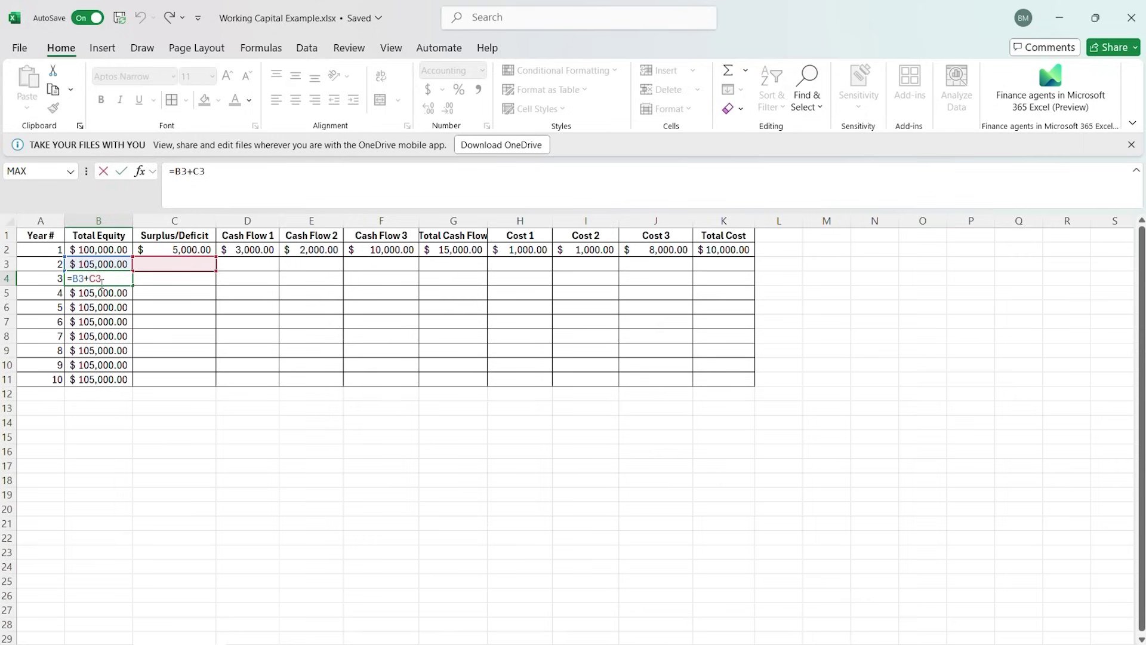
{"action": "left_click", "coordinate": [105, 293]}
{"action": "key", "text": "Escape"}
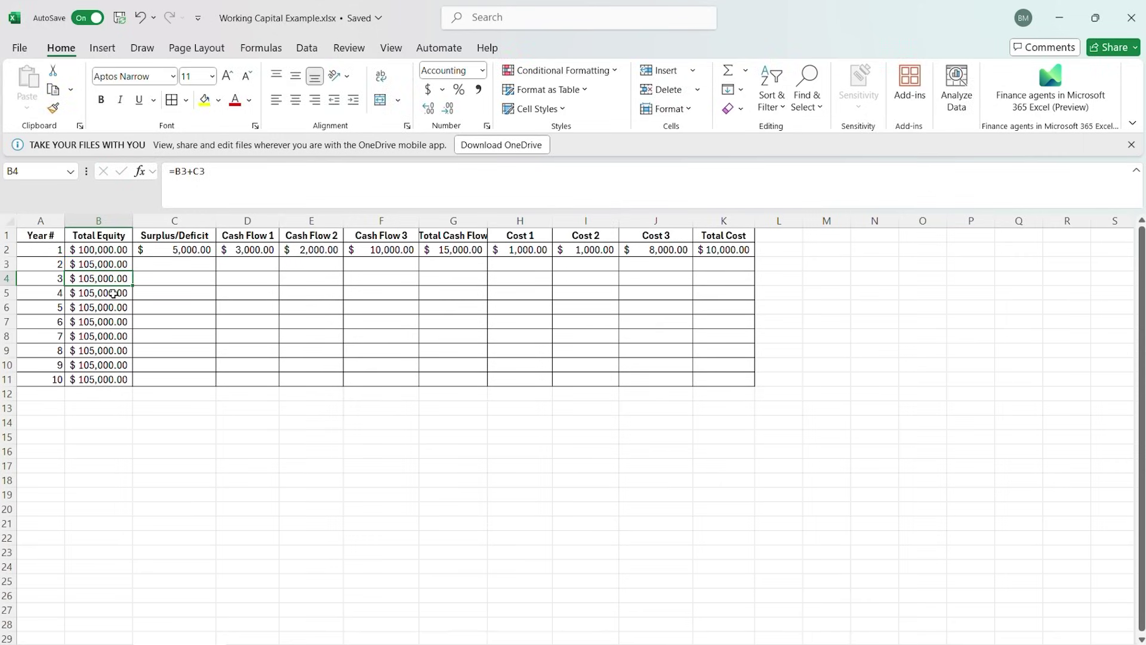
{"action": "left_click", "coordinate": [114, 293]}
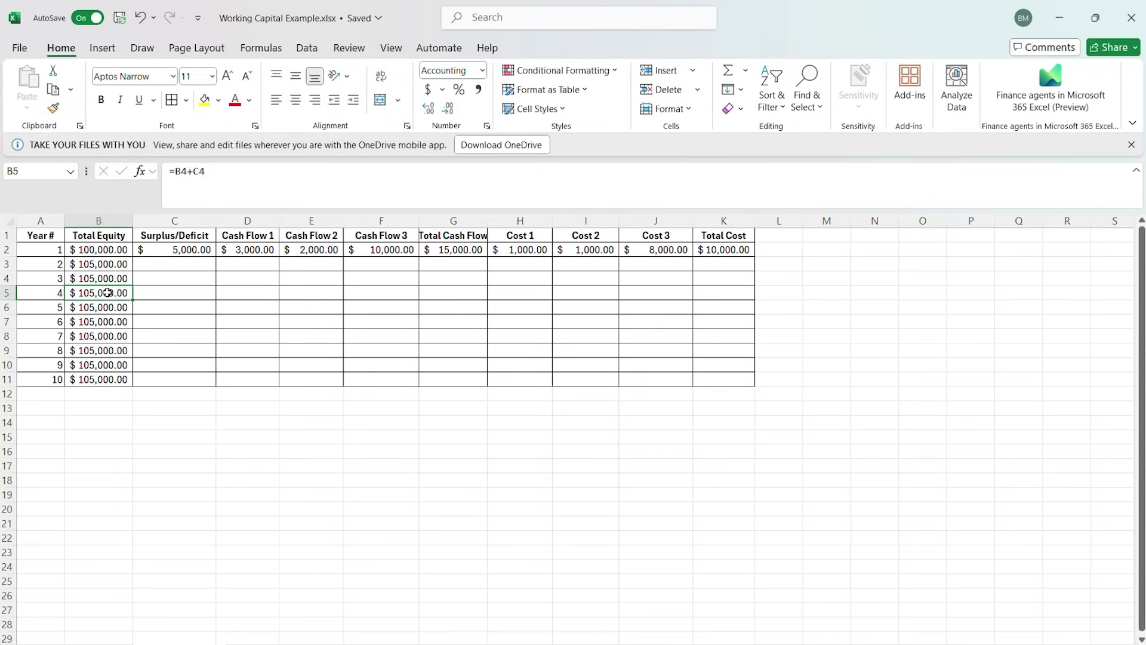
{"action": "double_click", "coordinate": [107, 292]}
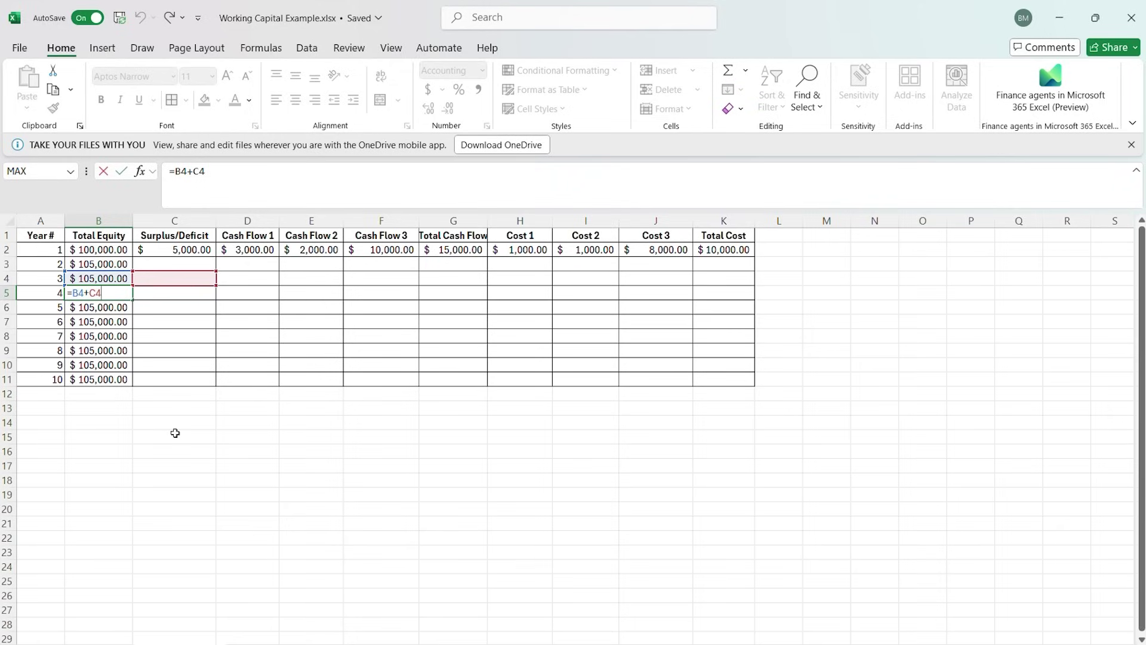
{"action": "key", "text": "Escape"}
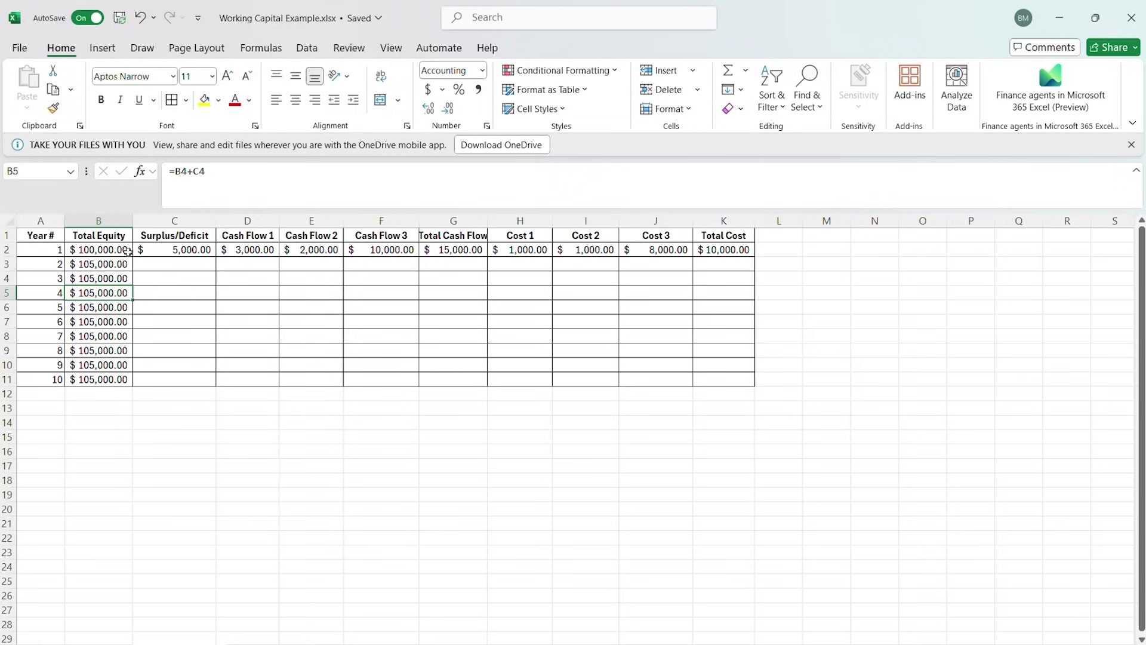
Make the surplus reference in B3 absolute so the formula reads =B2+$C$2, and fill it down to B11
{"action": "double_click", "coordinate": [112, 262]}
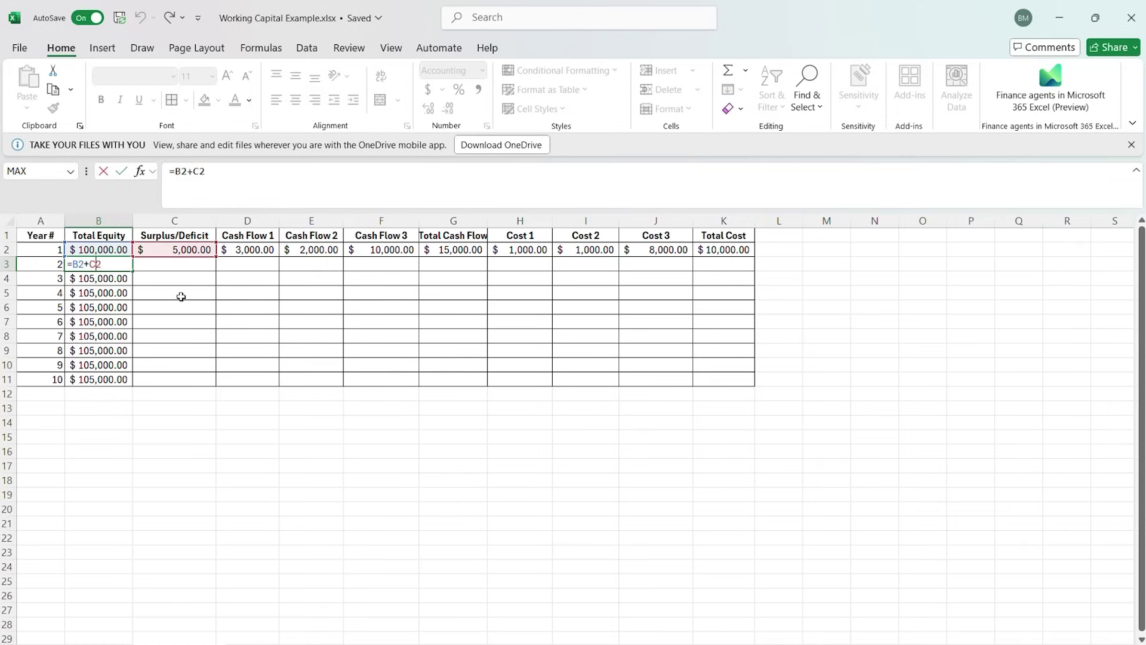
{"action": "type", "text": "$C"}
{"action": "type", "text": "$"}
{"action": "key", "text": "Return"}
{"action": "left_click", "coordinate": [118, 263]}
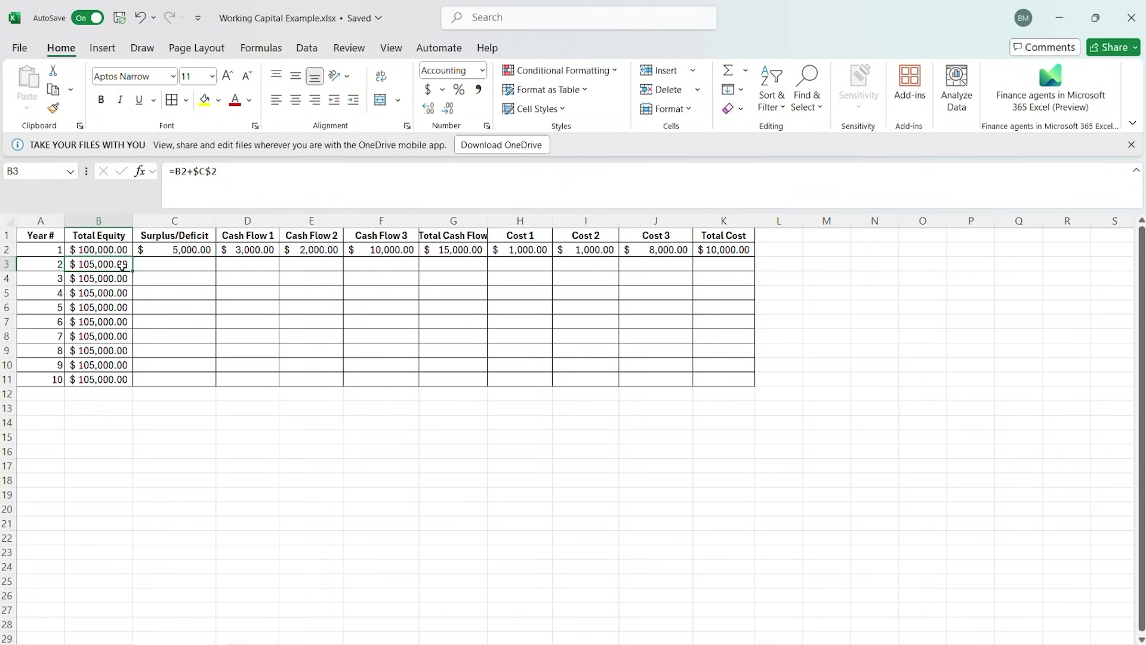
{"action": "left_click_drag", "start_coordinate": [131, 272], "coordinate": [131, 382]}
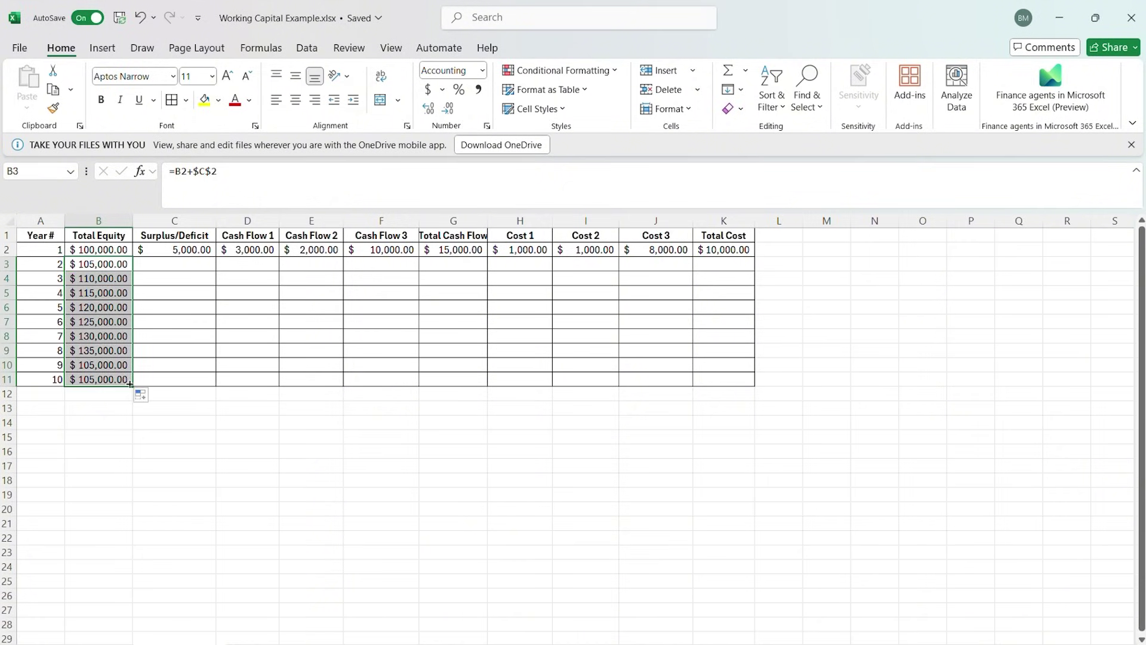
{"action": "left_click", "coordinate": [118, 431]}
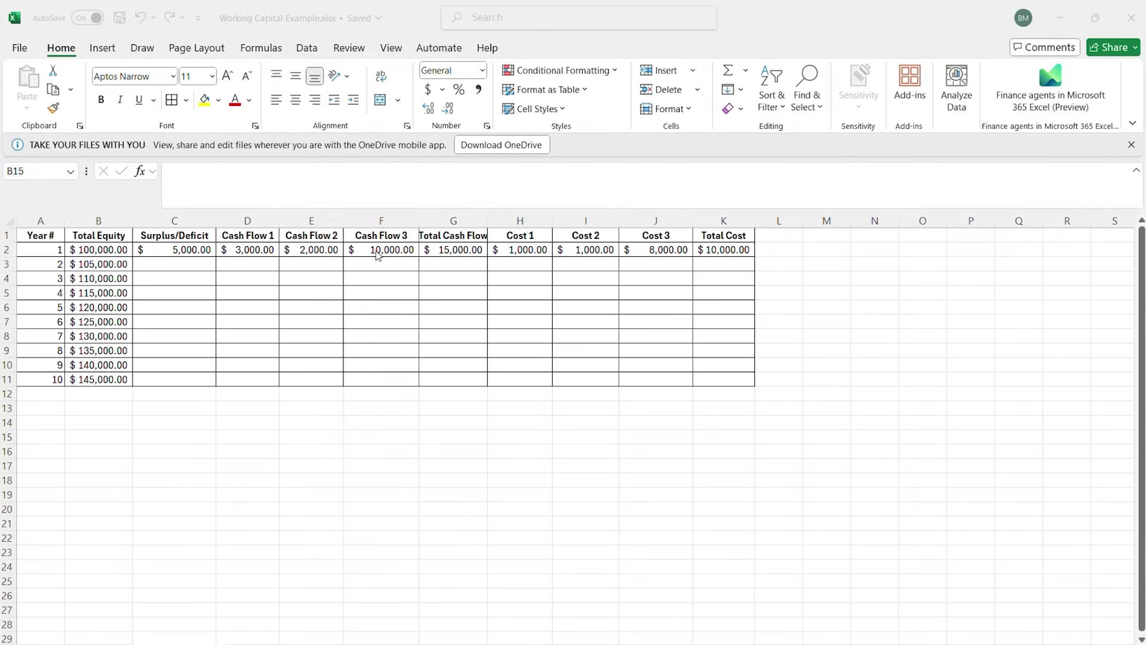
Enter =D2*1.02 in cell D3 for the year 2 Cash Flow 1 and fill the formula down to D11
{"action": "double_click", "coordinate": [244, 264]}
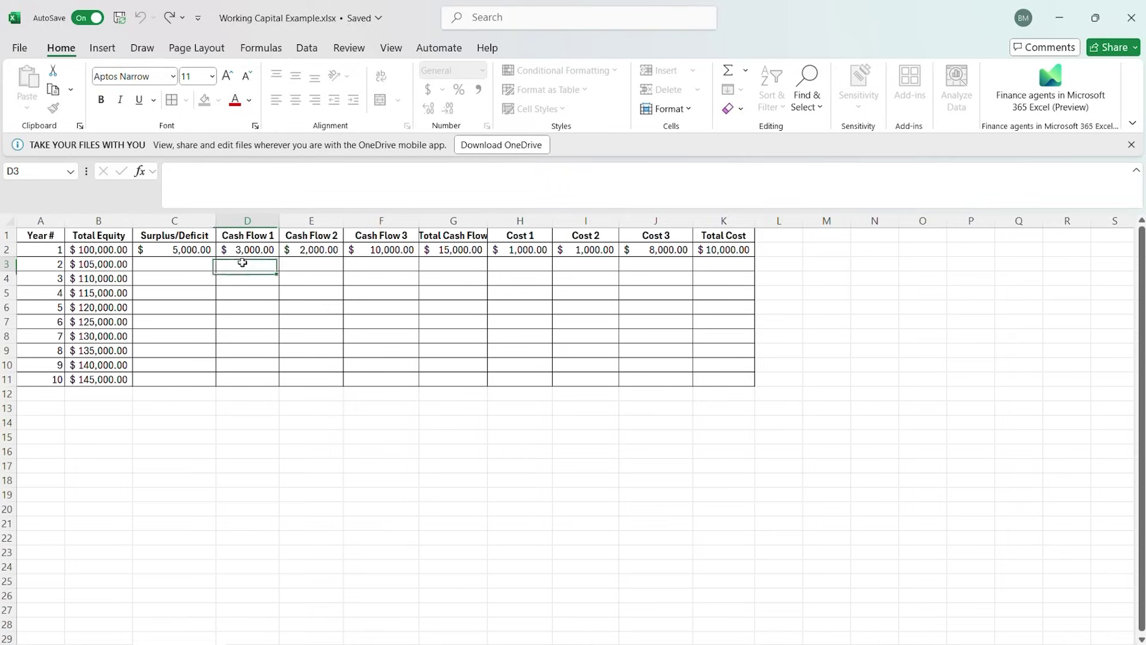
{"action": "type", "text": "="}
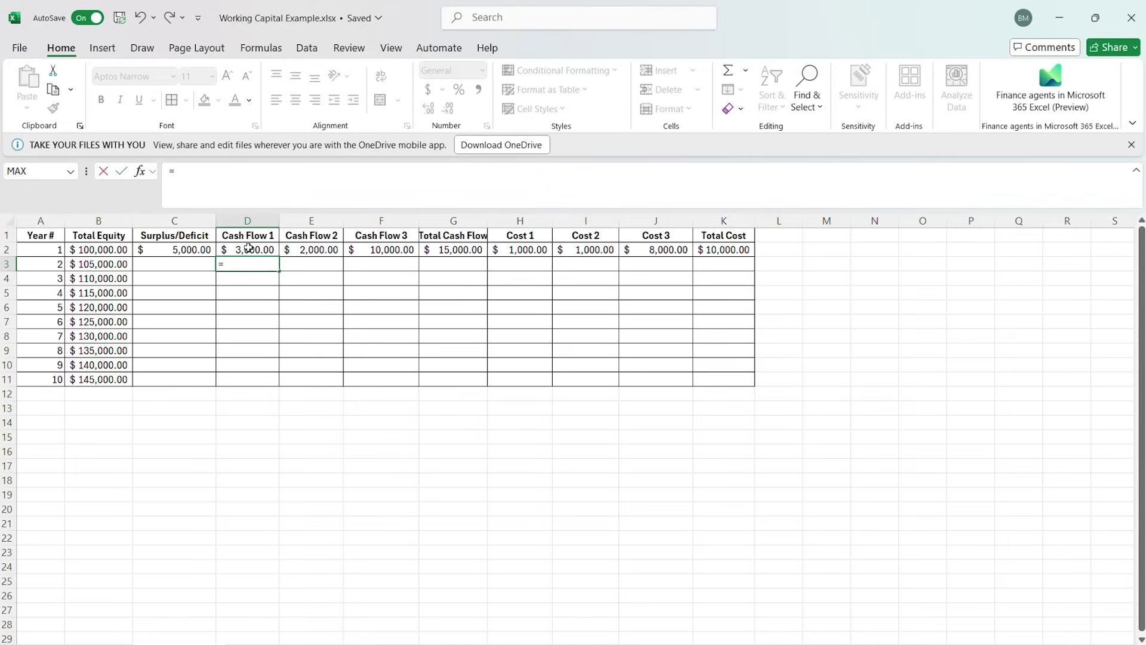
{"action": "left_click", "coordinate": [249, 247]}
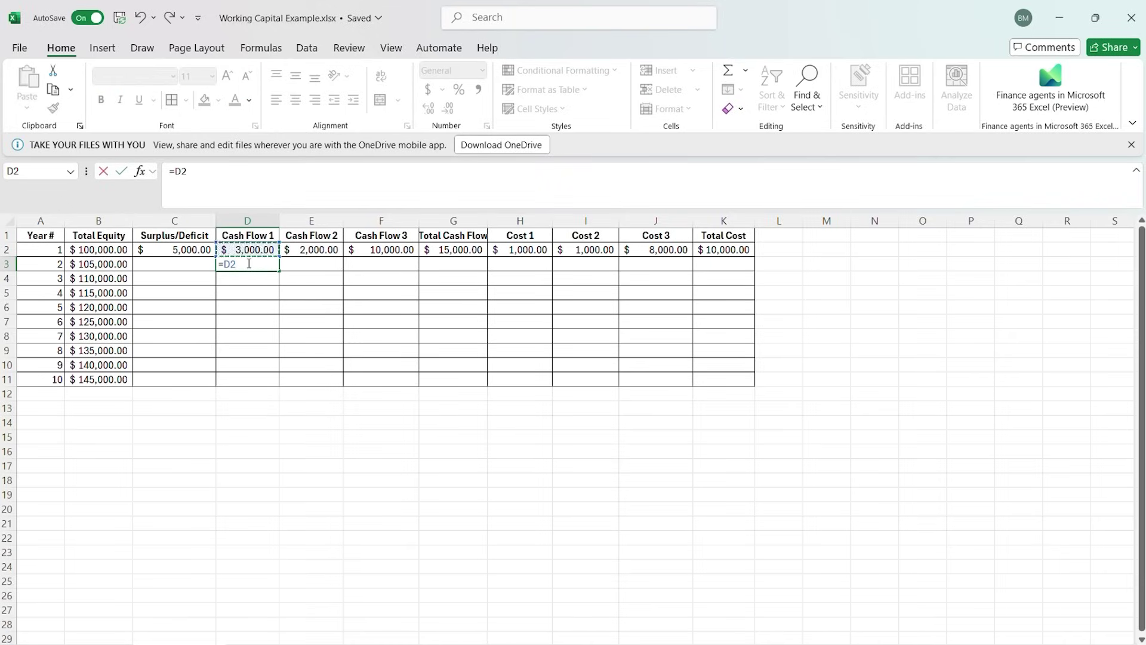
{"action": "type", "text": "*"}
{"action": "key", "text": "Return"}
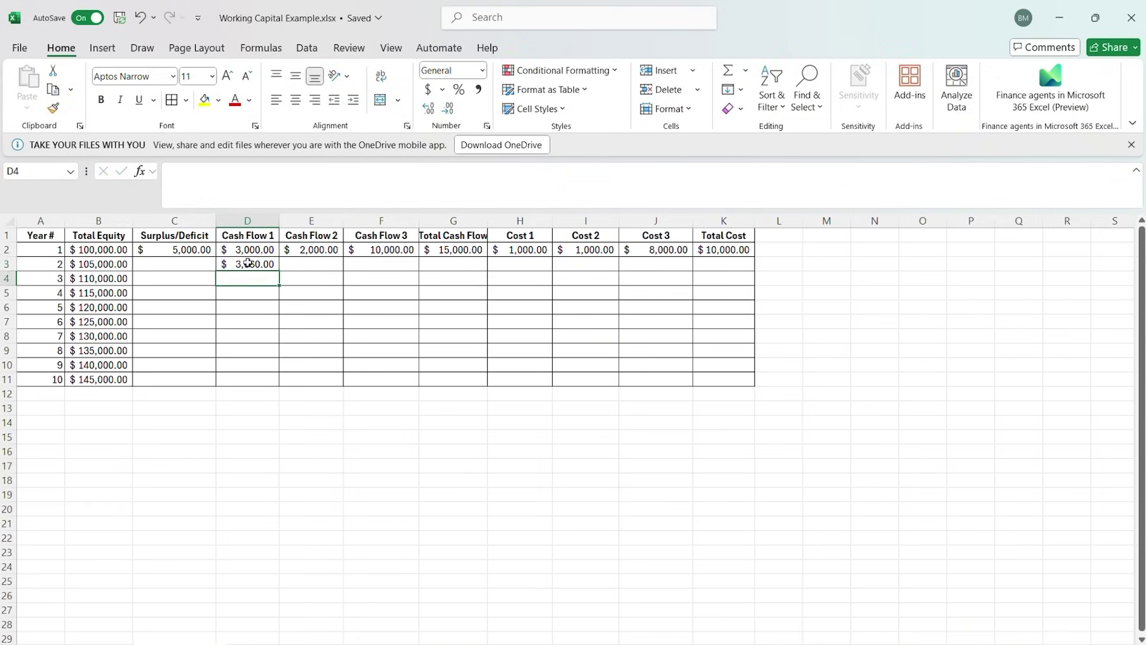
{"action": "left_click", "coordinate": [249, 264]}
{"action": "left_click_drag", "start_coordinate": [278, 280], "coordinate": [278, 386]}
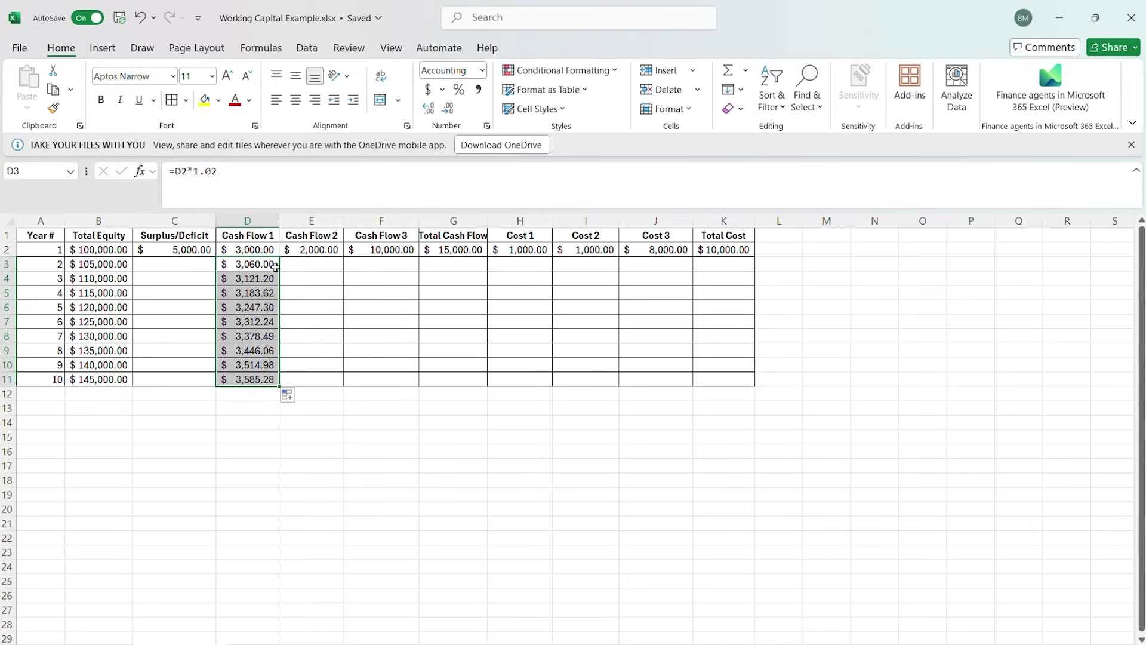
Enter =E2*1.02 in cell E3 for the year 2 Cash Flow 2 and fill the formula down to E11
{"action": "double_click", "coordinate": [309, 263]}
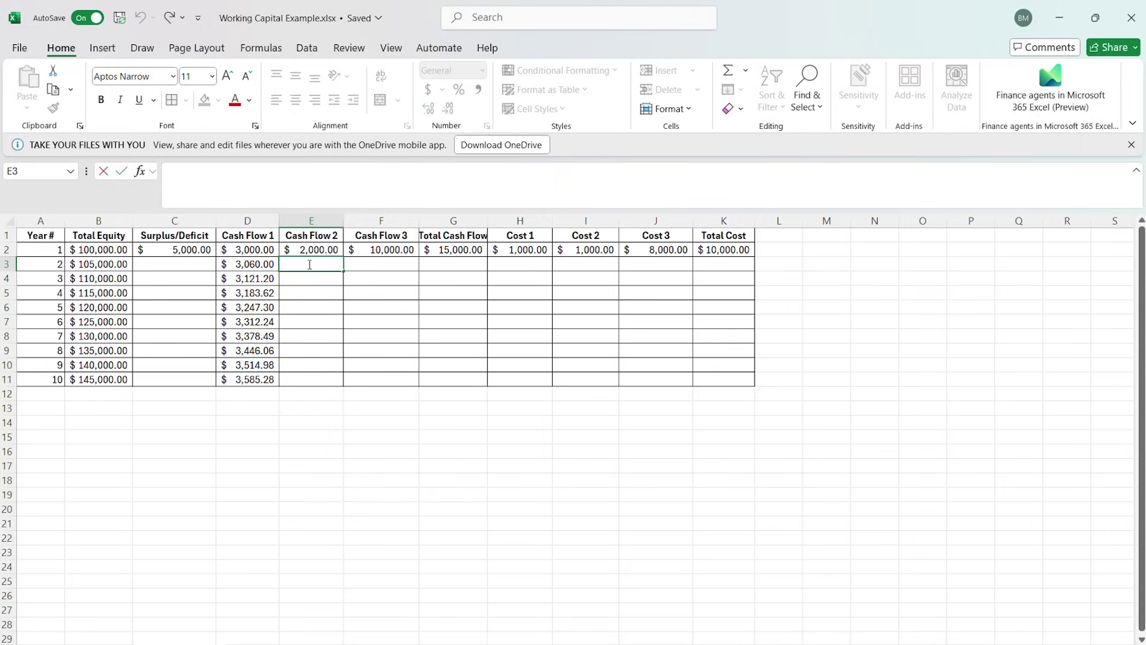
{"action": "type", "text": "="}
{"action": "left_click", "coordinate": [310, 249]}
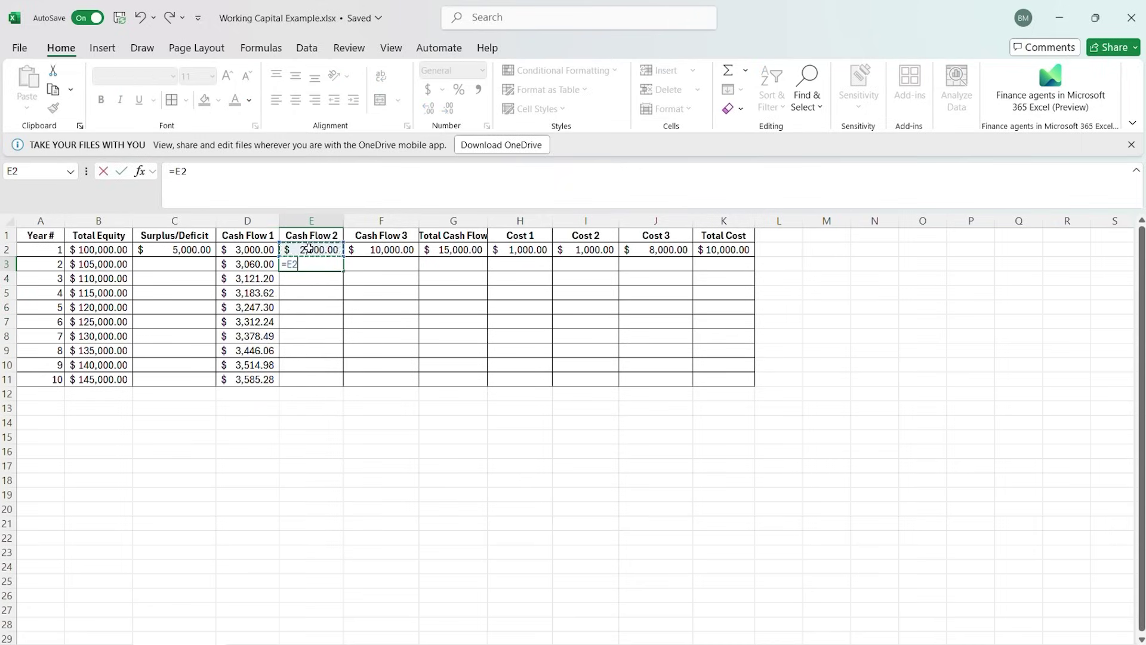
{"action": "type", "text": "*1.02"}
{"action": "key", "text": "Return"}
{"action": "left_click", "coordinate": [325, 265]}
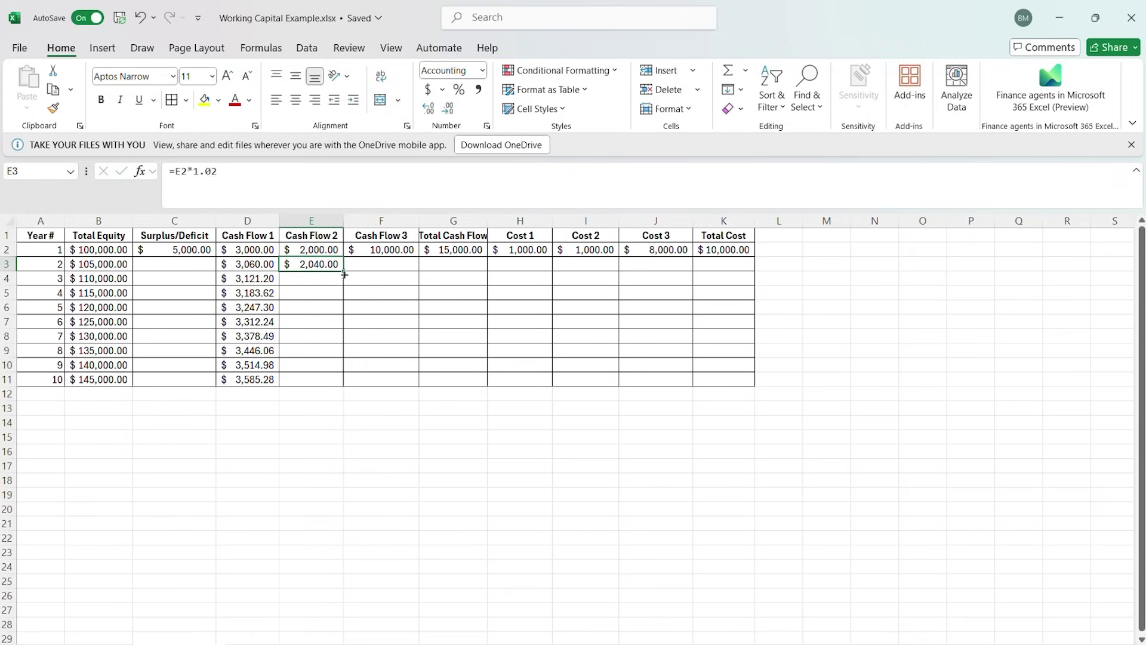
{"action": "left_click_drag", "start_coordinate": [344, 274], "coordinate": [348, 388]}
Enter =F2*1.02 in cell F3 for the year 2 Cash Flow 3 and fill the formula down to F11
{"action": "left_click", "coordinate": [383, 263]}
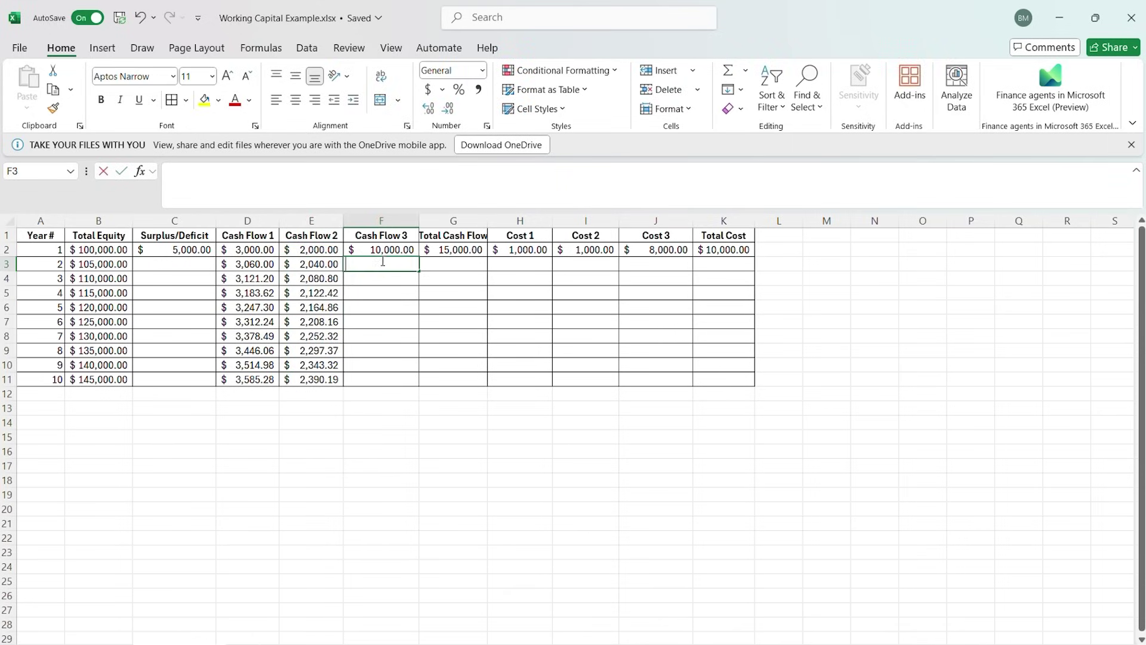
{"action": "type", "text": "="}
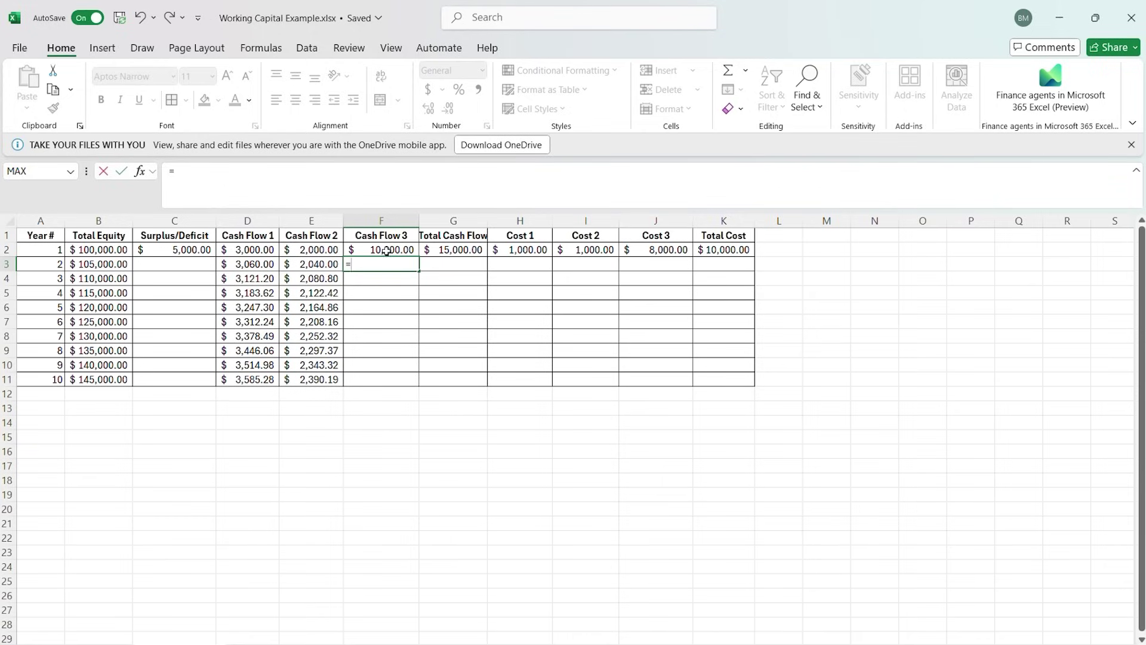
{"action": "left_click", "coordinate": [387, 251]}
{"action": "type", "text": "*"}
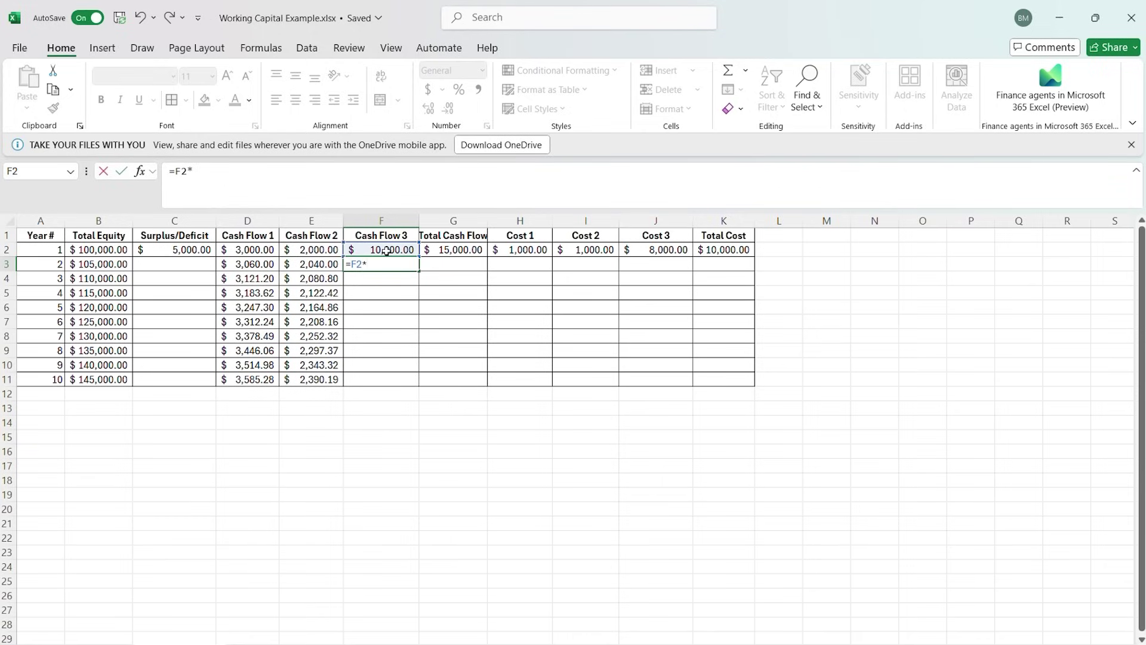
{"action": "type", "text": "1.02"}
{"action": "key", "text": "Return"}
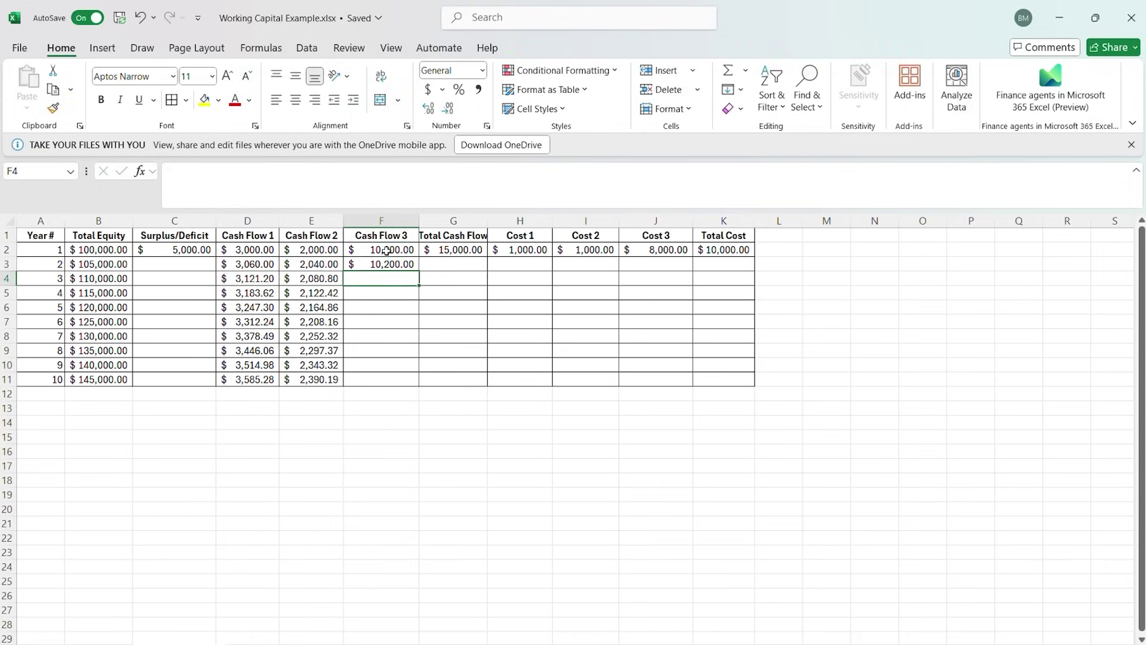
{"action": "left_click", "coordinate": [385, 263]}
{"action": "double_click", "coordinate": [385, 264]}
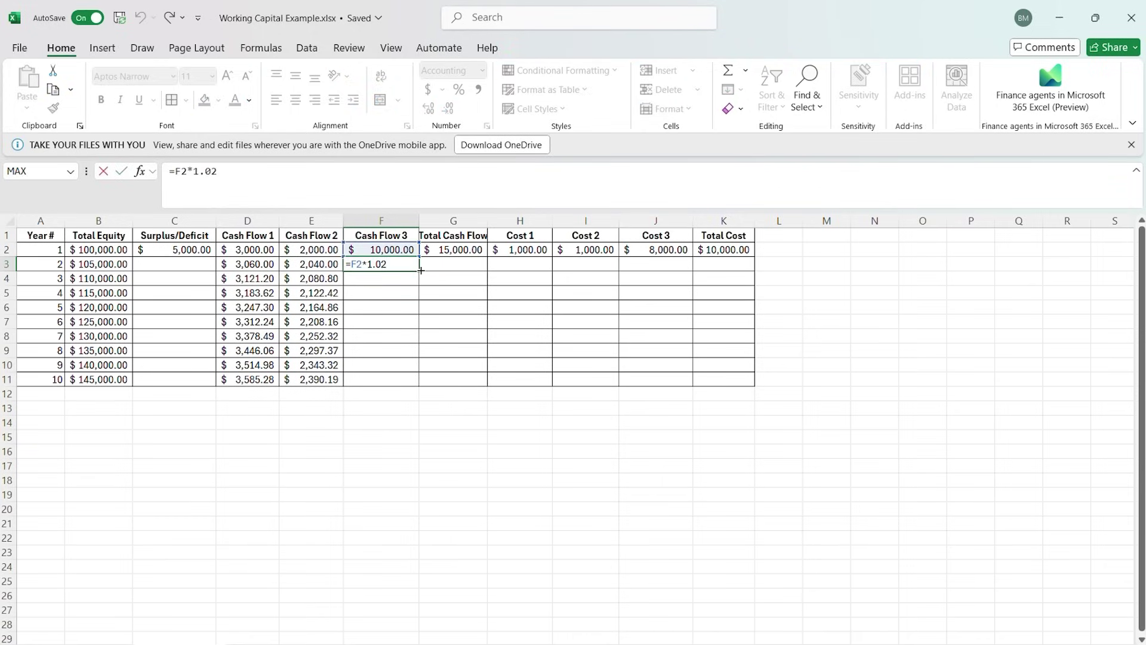
{"action": "key", "text": "Escape"}
{"action": "left_click_drag", "start_coordinate": [419, 271], "coordinate": [417, 387]}
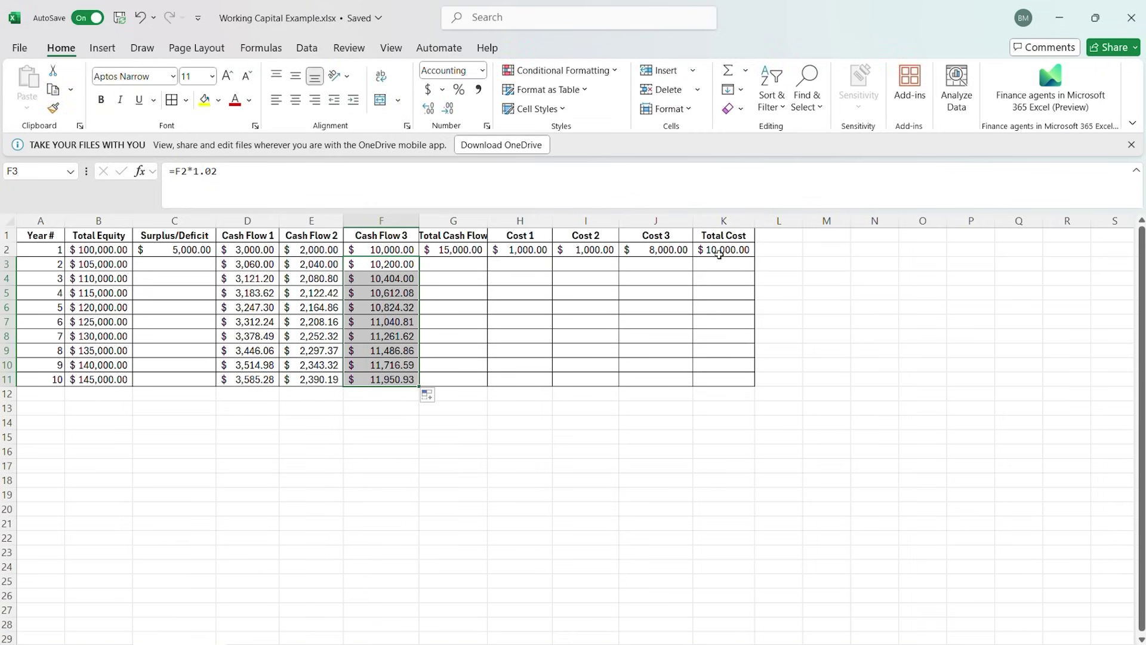
Check the Total Cash Flow formula in cell G2 and fill it down to G11
{"action": "double_click", "coordinate": [458, 263]}
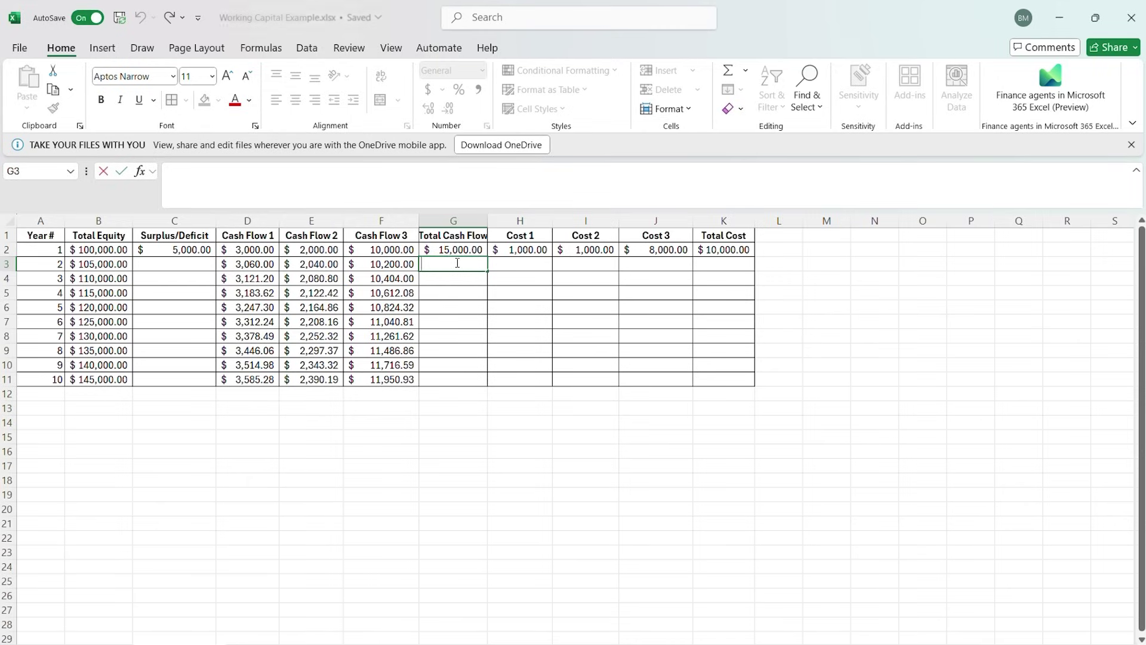
{"action": "key", "text": "Escape"}
{"action": "double_click", "coordinate": [460, 250]}
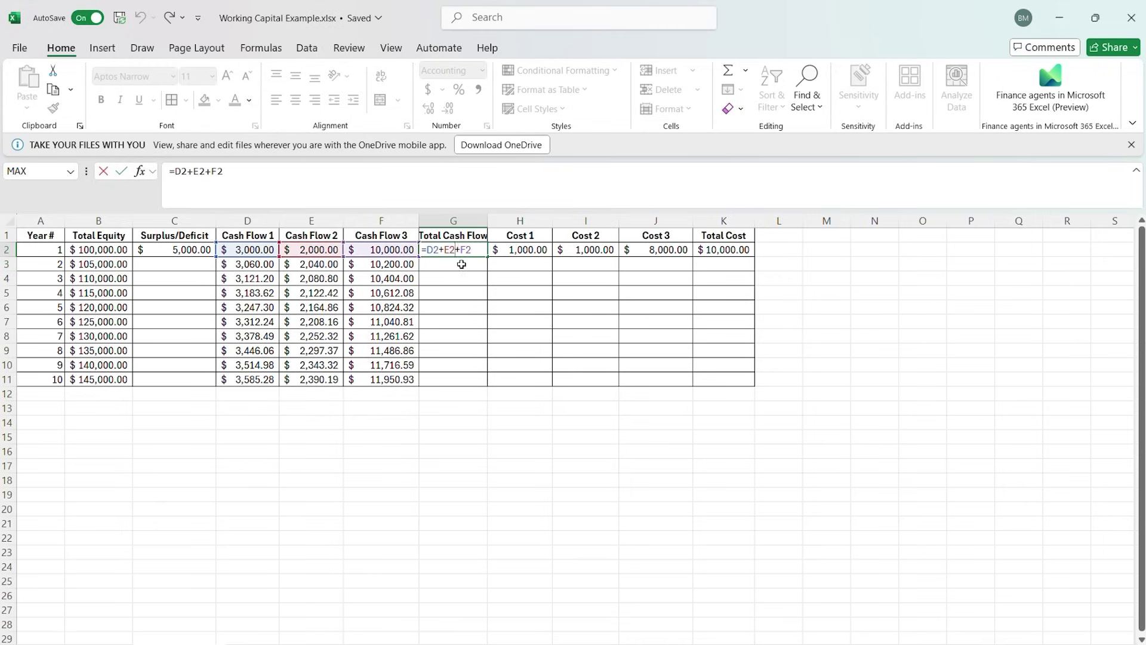
{"action": "key", "text": "Escape"}
{"action": "double_click", "coordinate": [479, 251]}
{"action": "left_click_drag", "start_coordinate": [488, 255], "coordinate": [490, 385]}
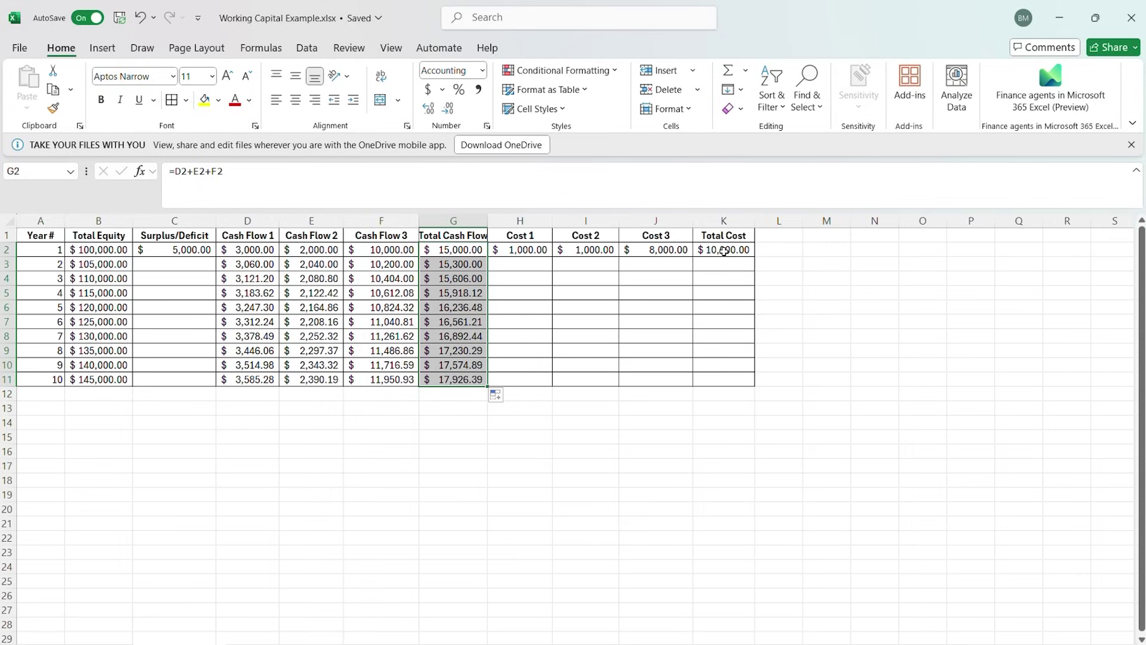
Make the Total Cost reference in C2 absolute so the formula reads =G2-$K$2, and fill it down to C11
{"action": "left_click", "coordinate": [176, 249]}
{"action": "type", "text": "=G2-K2"}
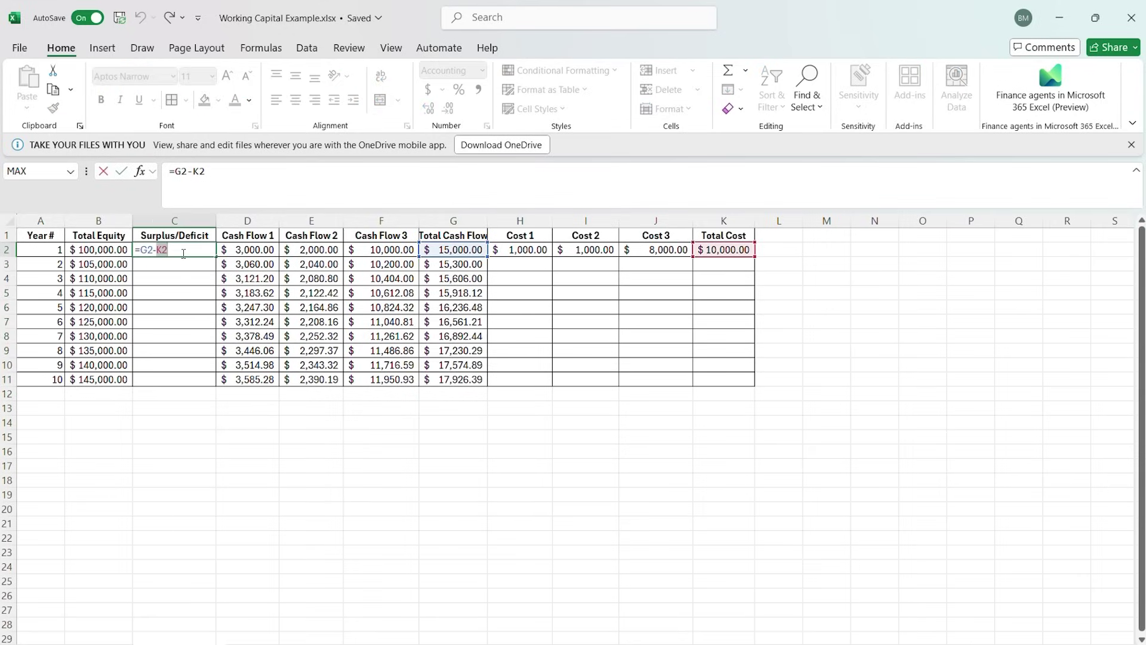
{"action": "left_click", "coordinate": [149, 250]}
{"action": "key", "text": "F4"}
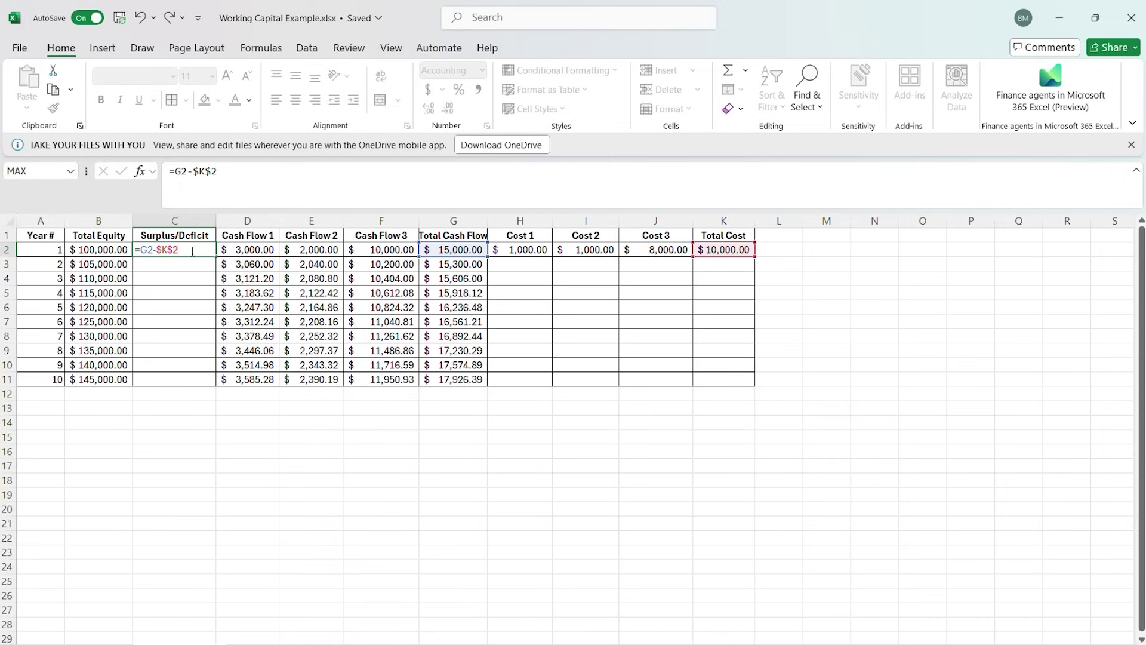
{"action": "key", "text": "Return"}
{"action": "left_click", "coordinate": [208, 253]}
{"action": "left_click_drag", "start_coordinate": [216, 257], "coordinate": [216, 383]}
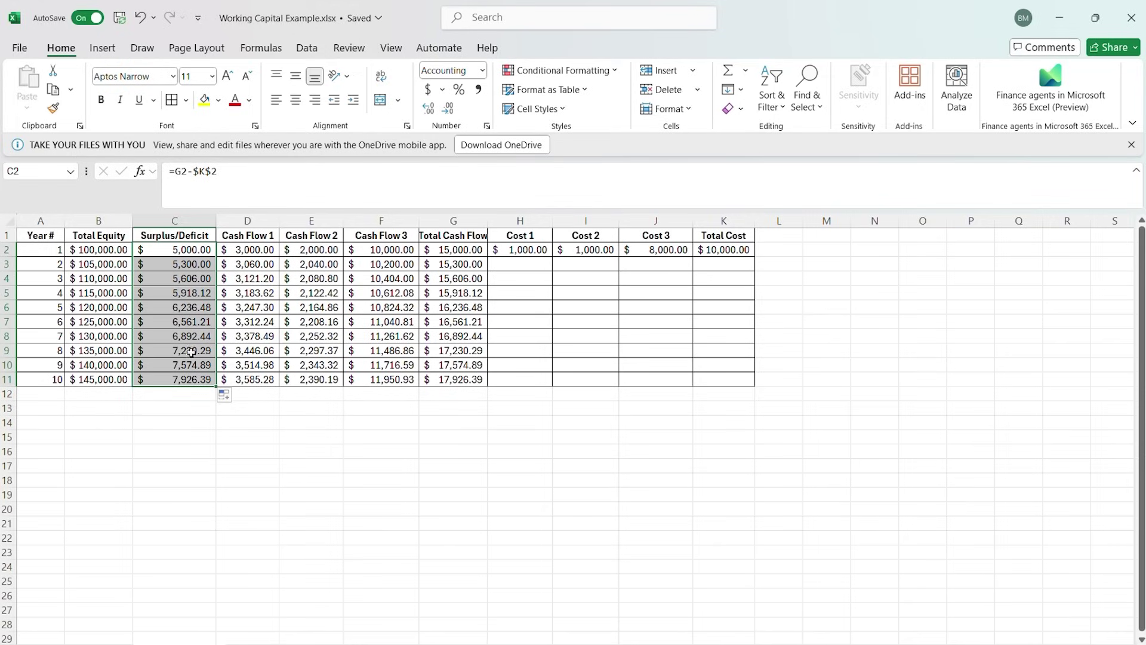
{"action": "left_click", "coordinate": [272, 449]}
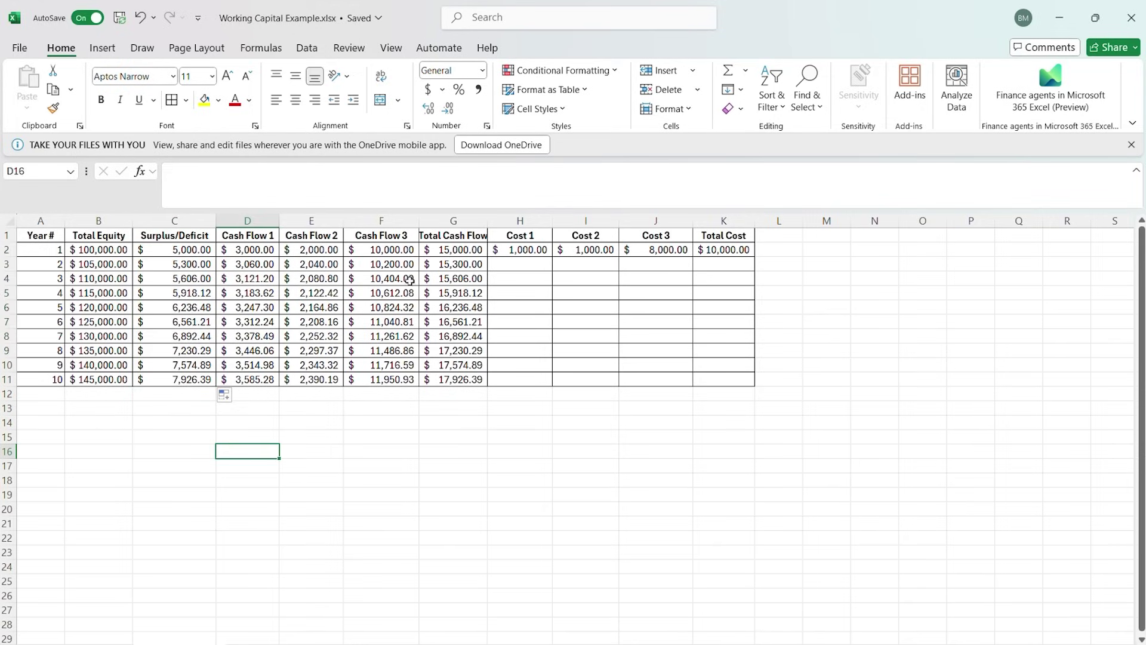
Change the Total Equity formula in B3 to the relative form =B2+C2 and fill it down to B11
{"action": "double_click", "coordinate": [106, 265]}
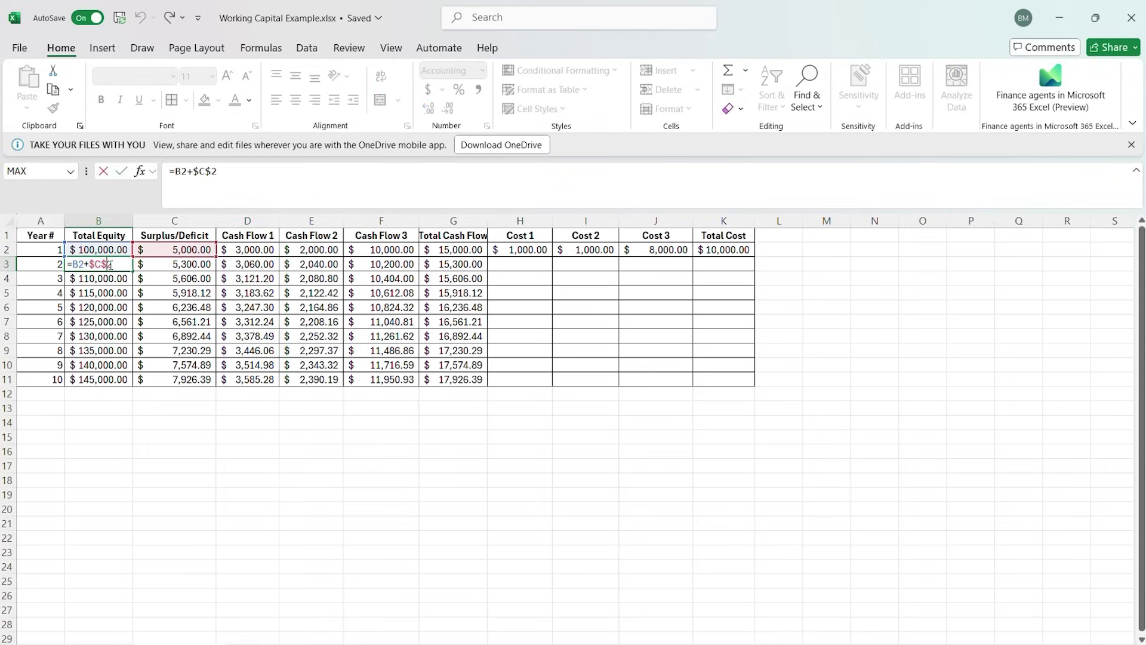
{"action": "key", "text": "BackSpace"}
{"action": "key", "text": "BackSpace"}
{"action": "key", "text": "ctrl+Return"}
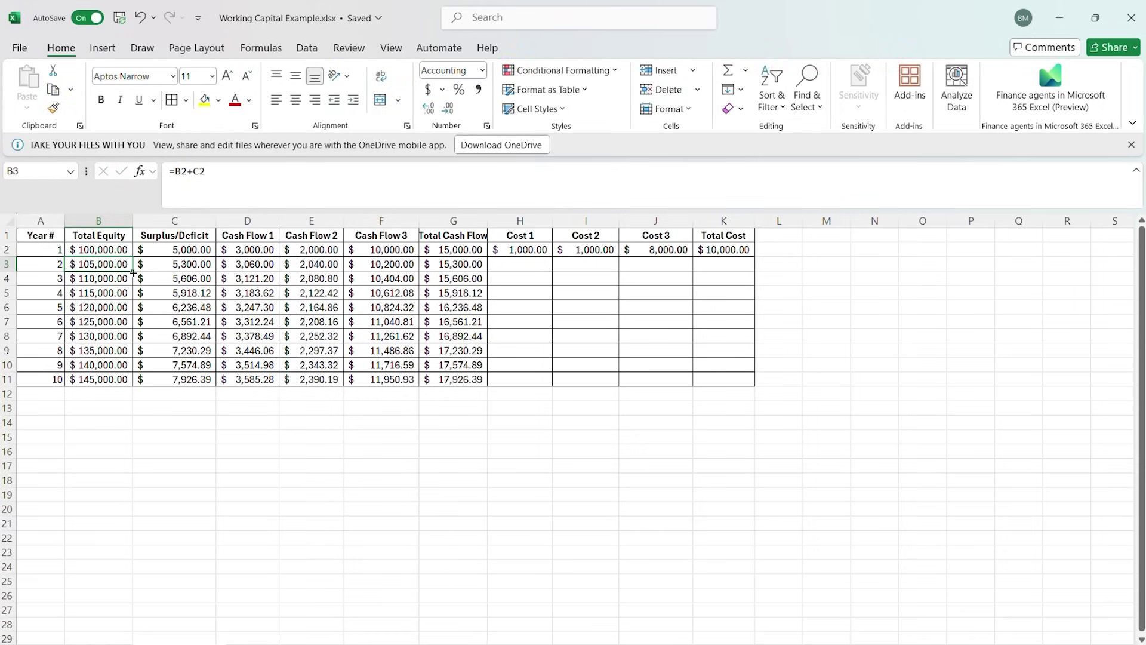
{"action": "left_click_drag", "start_coordinate": [132, 272], "coordinate": [130, 386]}
{"action": "left_click", "coordinate": [116, 464]}
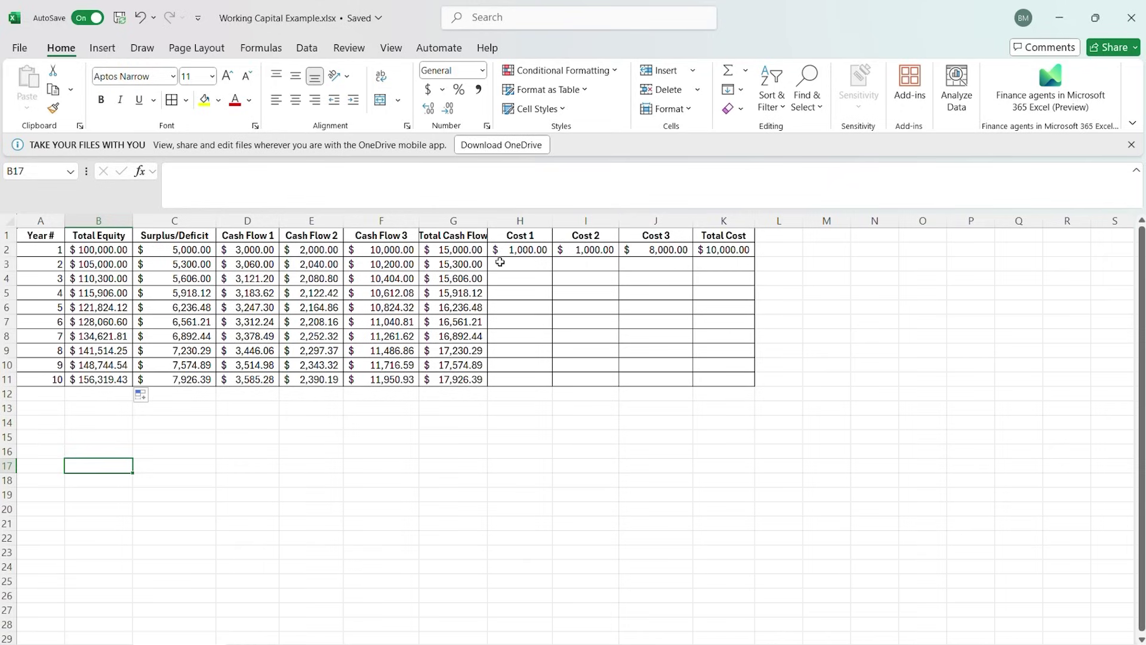
Begin an IF formula for Cost 1 in cell H3 with a MOD test of year cell A3 by divisor 2
{"action": "double_click", "coordinate": [502, 263]}
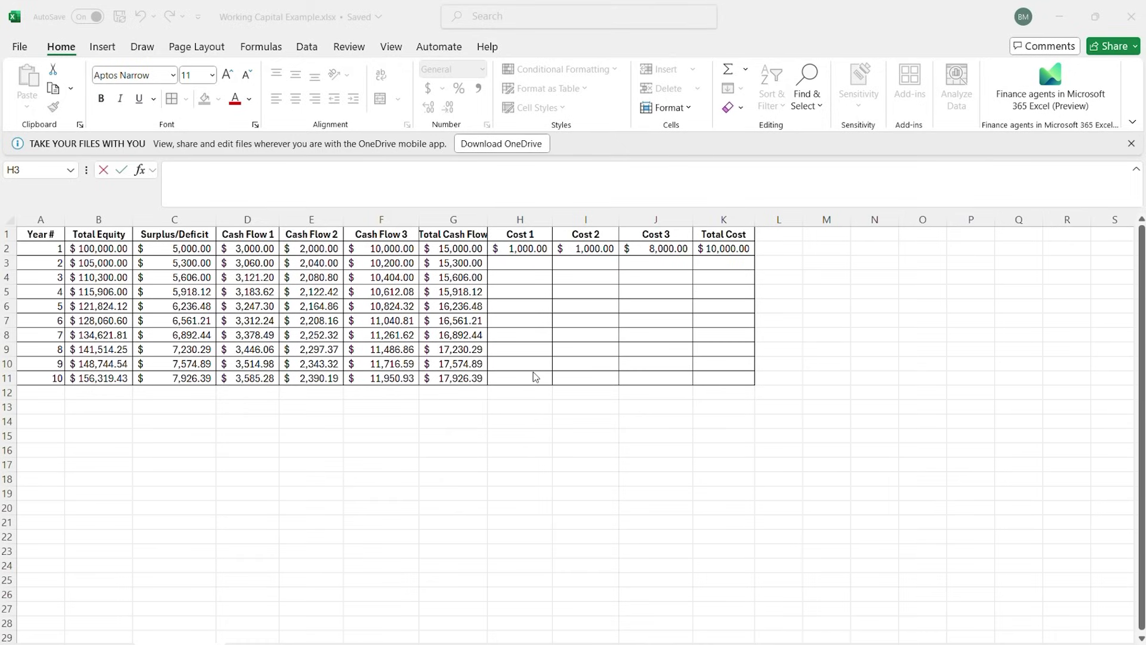
{"action": "left_click", "coordinate": [516, 264]}
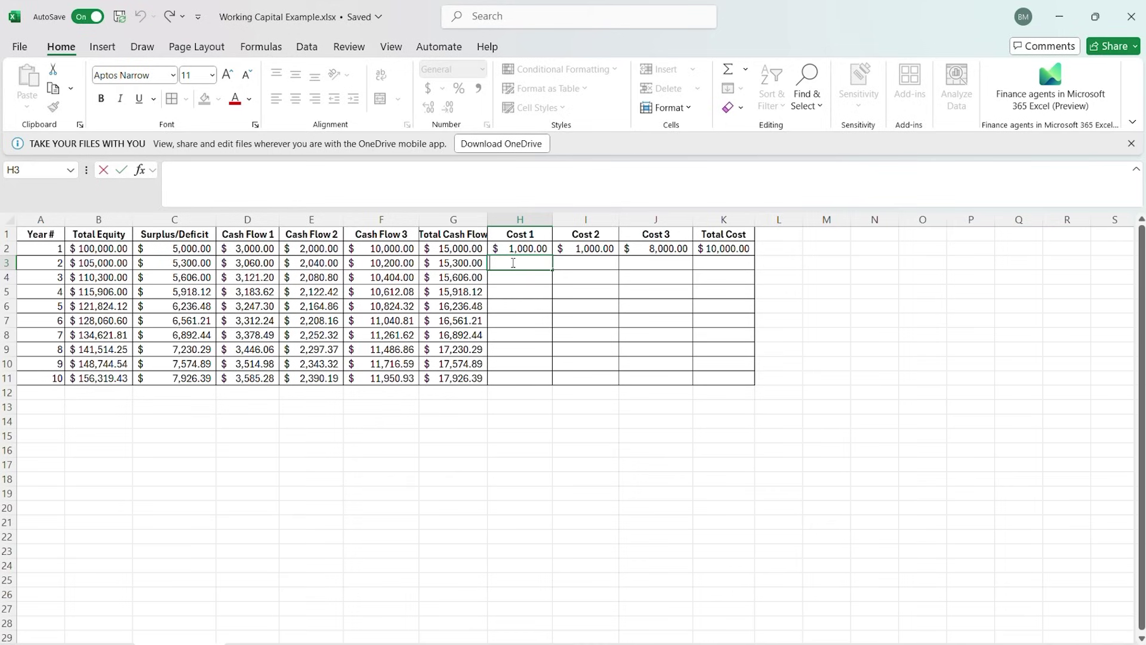
{"action": "type", "text": "="}
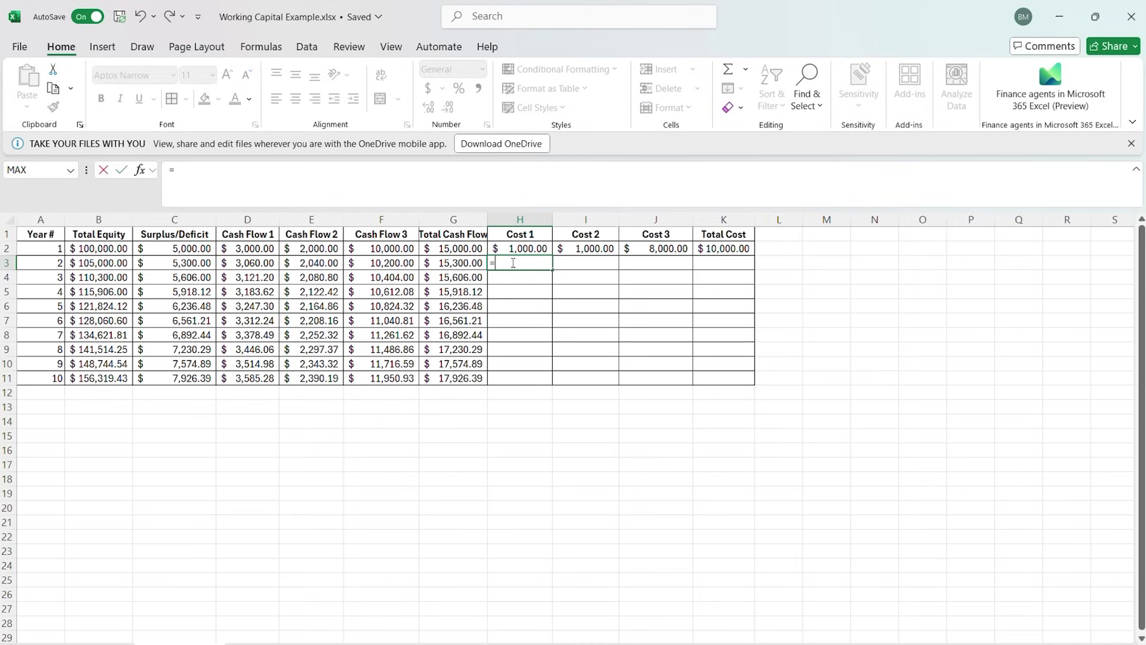
{"action": "type", "text": "IF("}
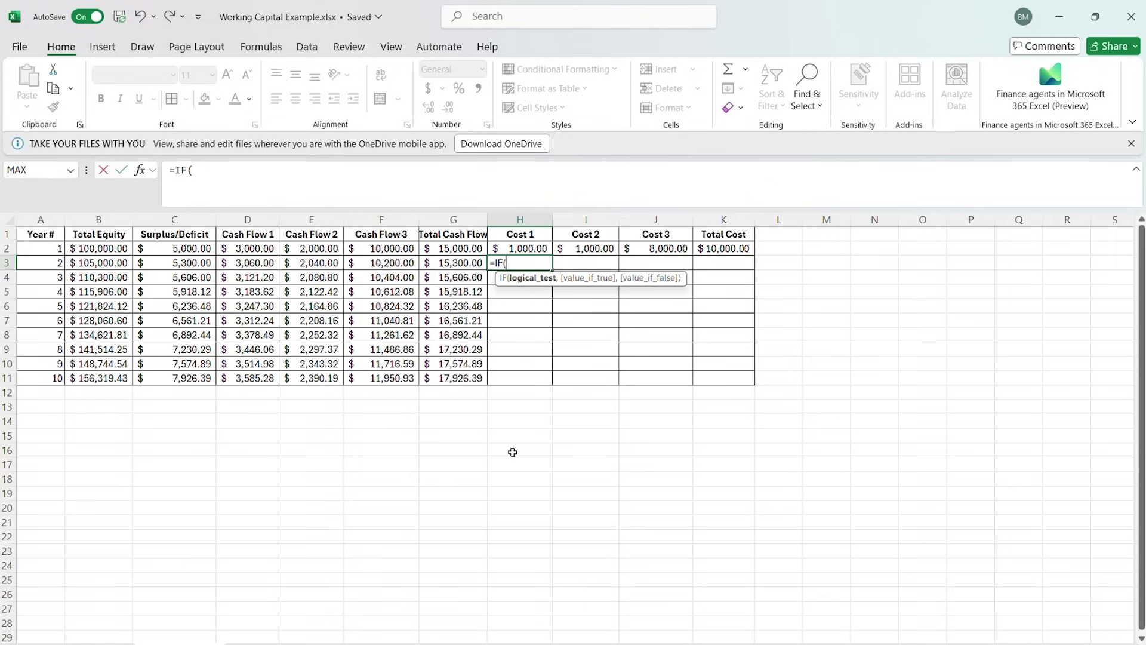
{"action": "type", "text": "M"}
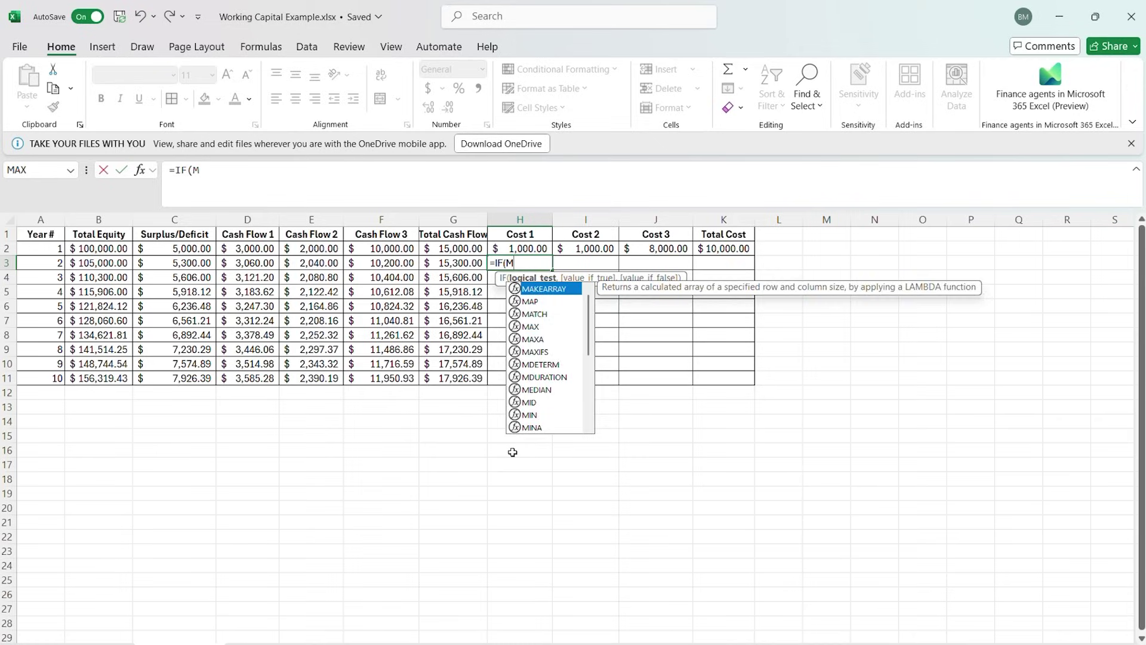
{"action": "type", "text": "OD("}
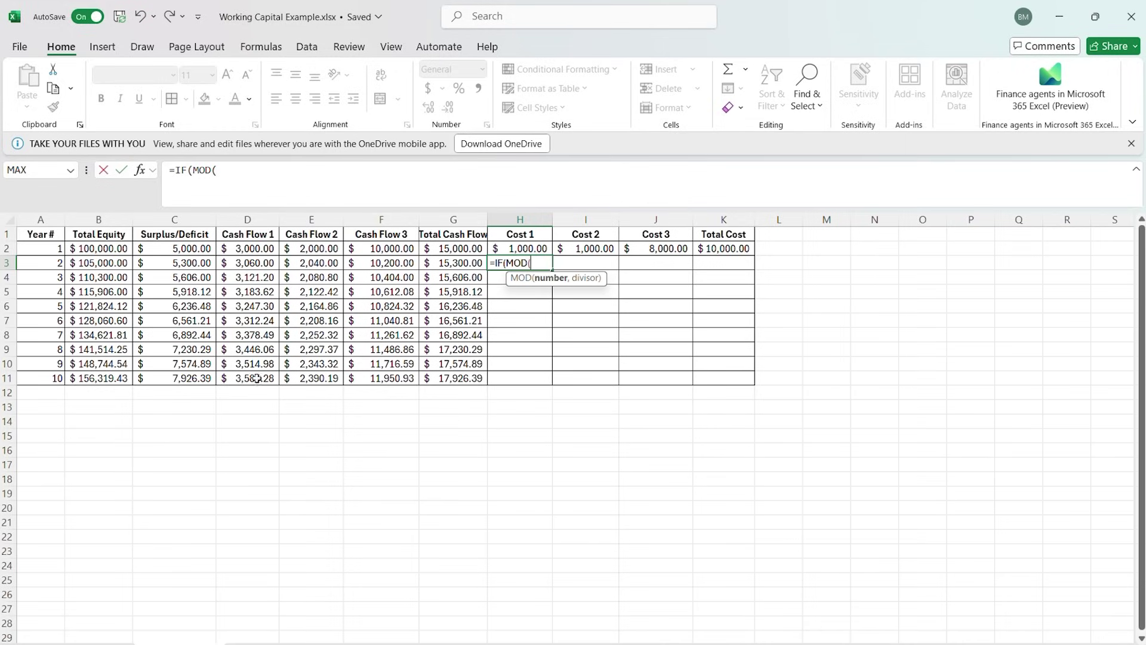
{"action": "left_click", "coordinate": [50, 264]}
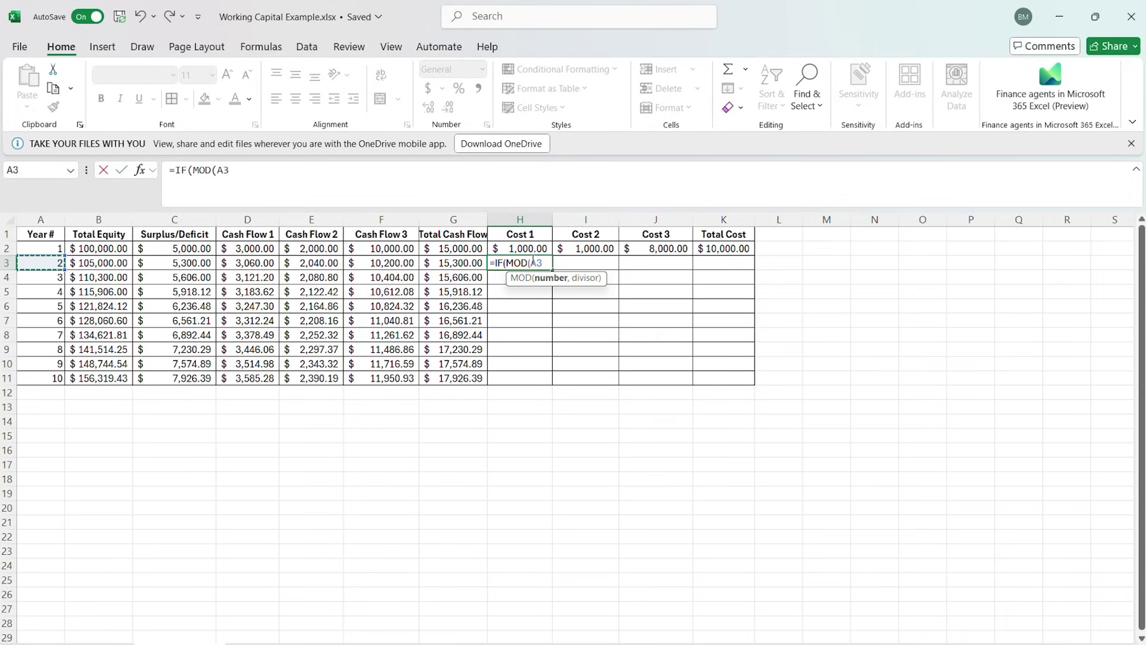
{"action": "type", "text": ",2"}
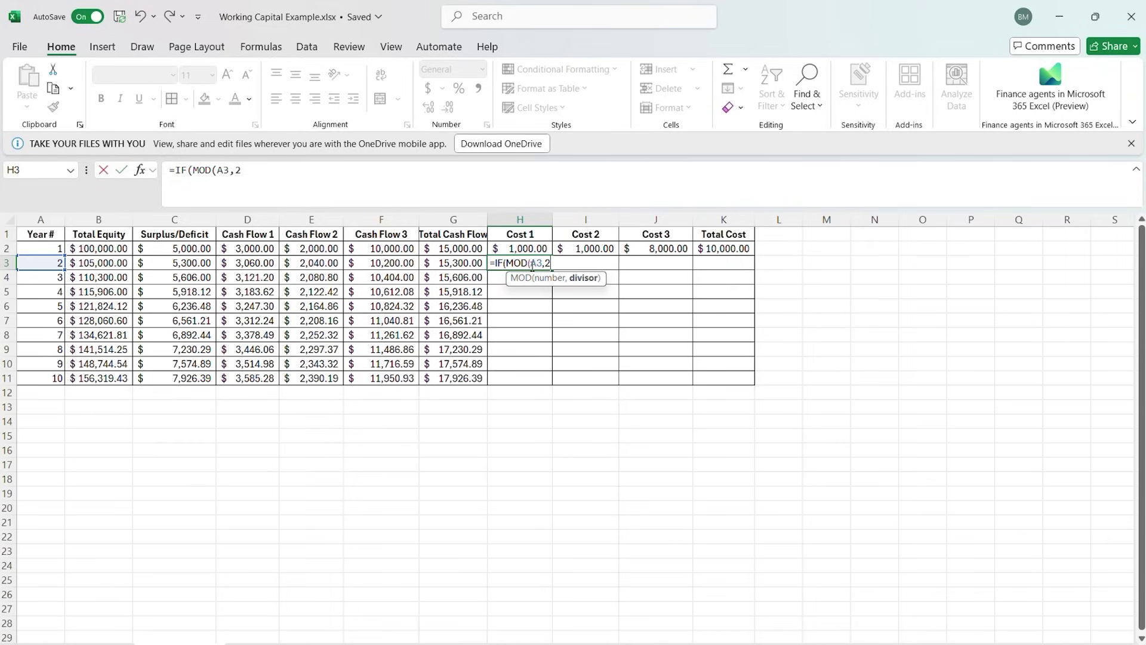
Complete the Cost 1 formula in H3 as =IF(MOD($A3,2)=0,H2*1.04,H2), with column A locked
{"action": "left_click", "coordinate": [533, 267]}
{"action": "type", "text": "$"}
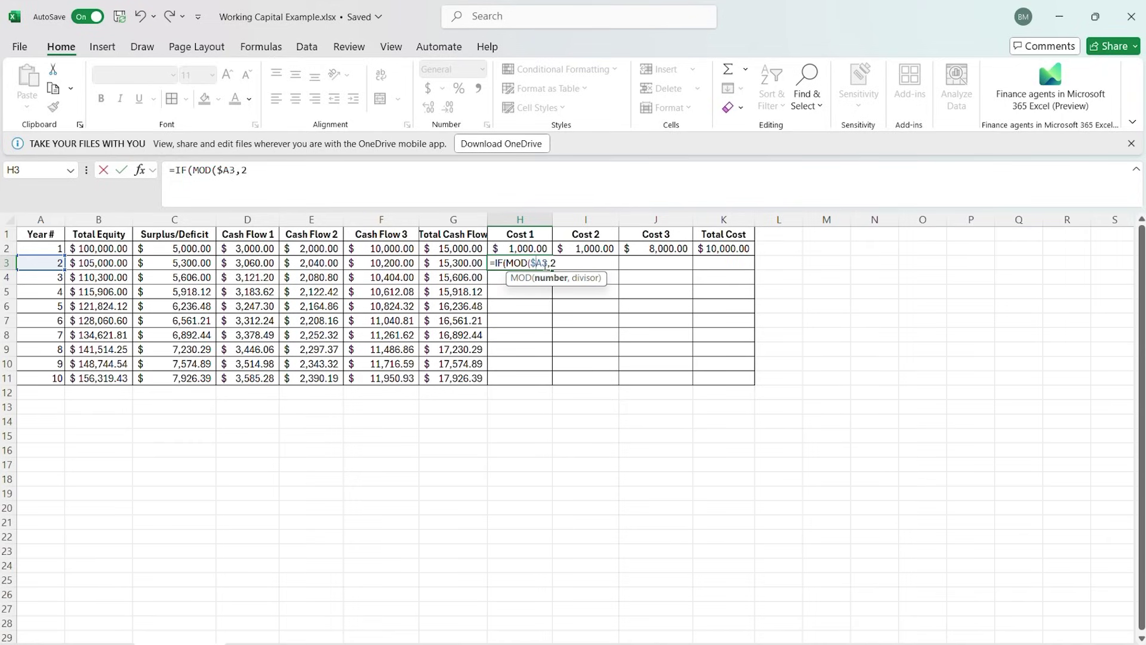
{"action": "left_click", "coordinate": [559, 264]}
{"action": "type", "text": ")"}
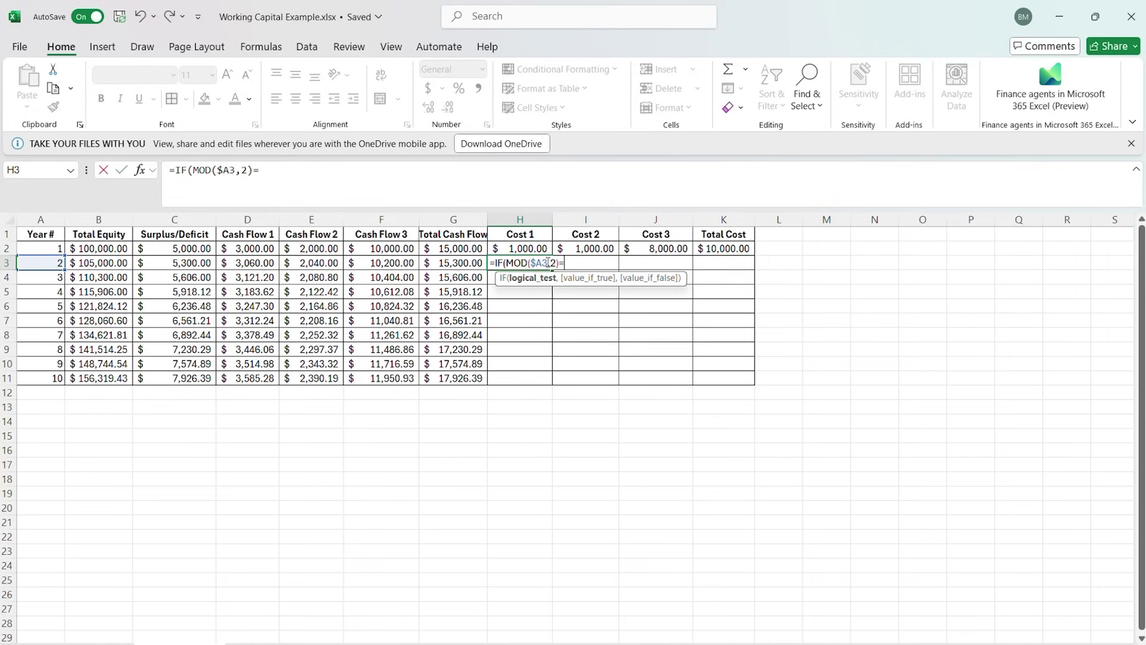
{"action": "type", "text": "=0,"}
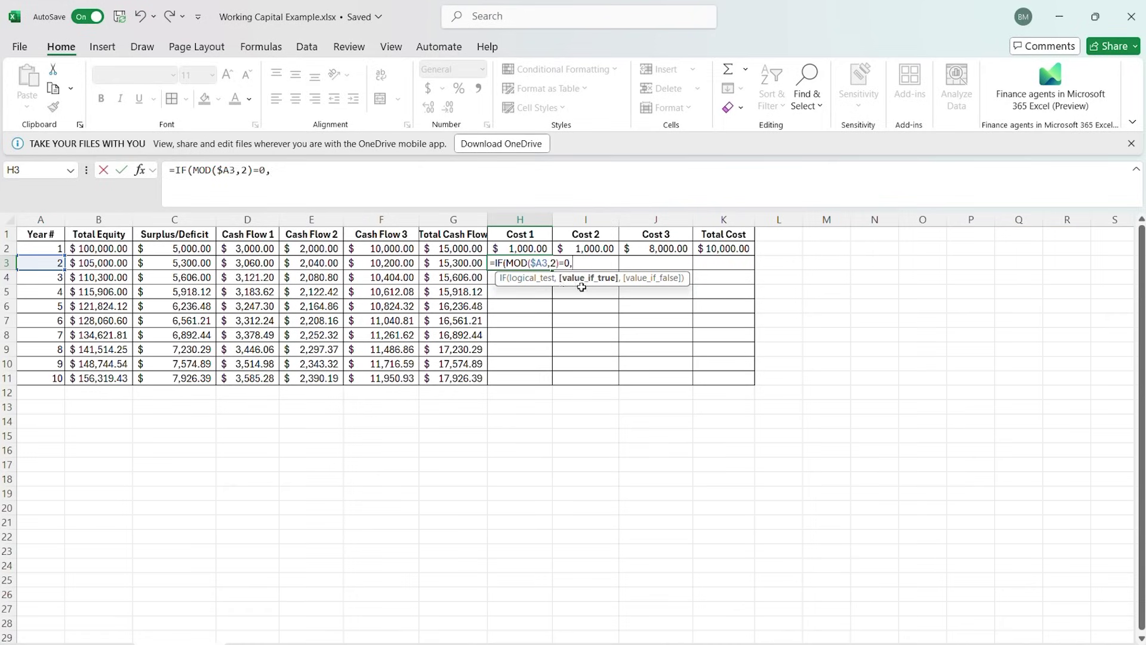
{"action": "left_click", "coordinate": [530, 250]}
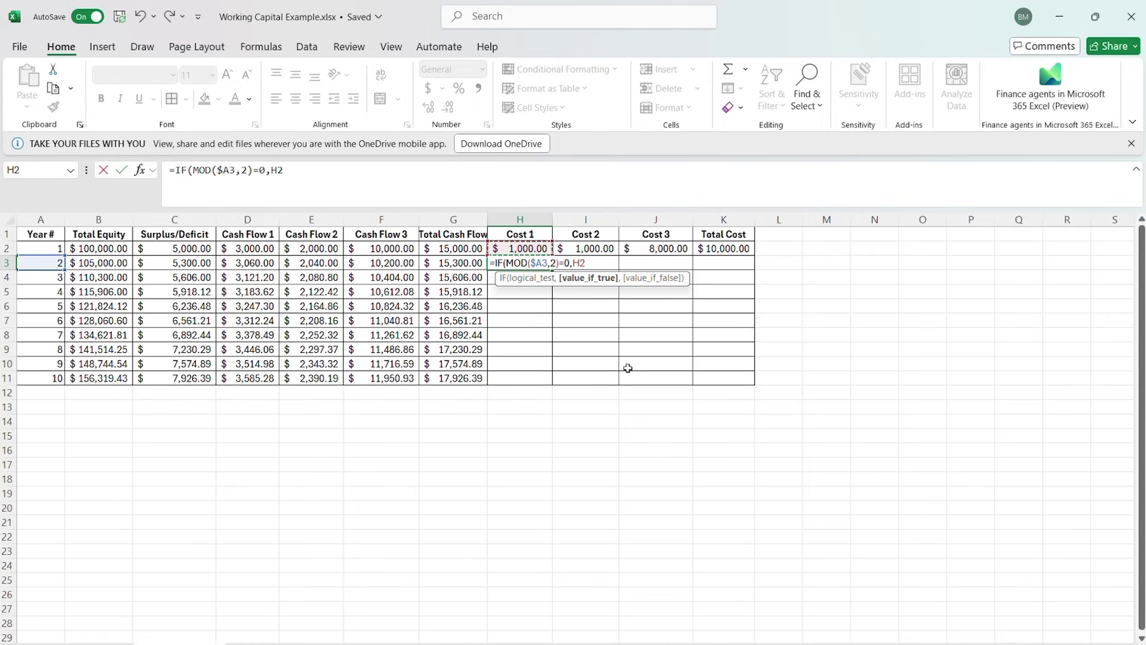
{"action": "type", "text": "*1.04,"}
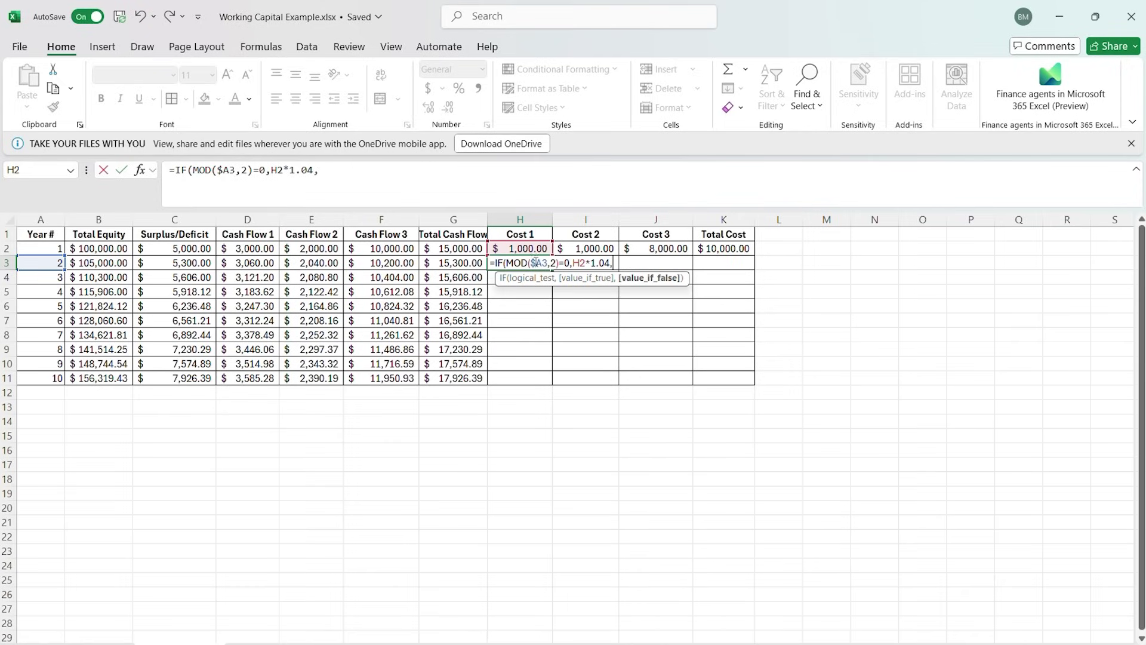
{"action": "left_click", "coordinate": [530, 245]}
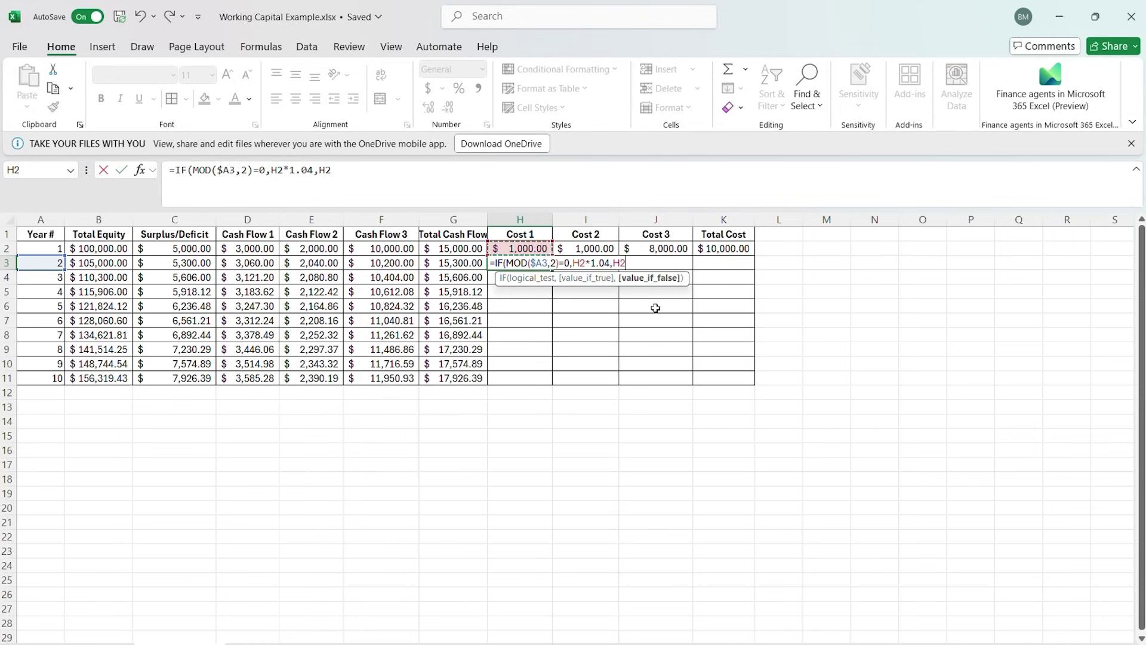
{"action": "type", "text": ")"}
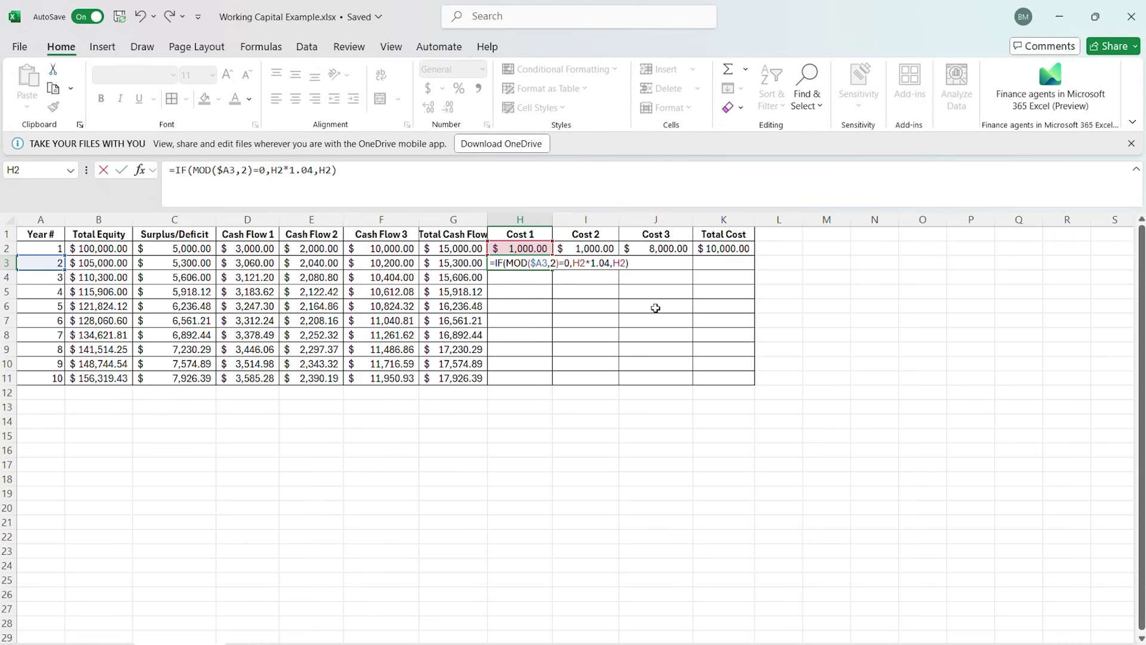
{"action": "key", "text": "Return"}
Fill the H3 cost formula down to H11, then across to Cost 2 and Cost 3 and down to J11
{"action": "left_click", "coordinate": [548, 266]}
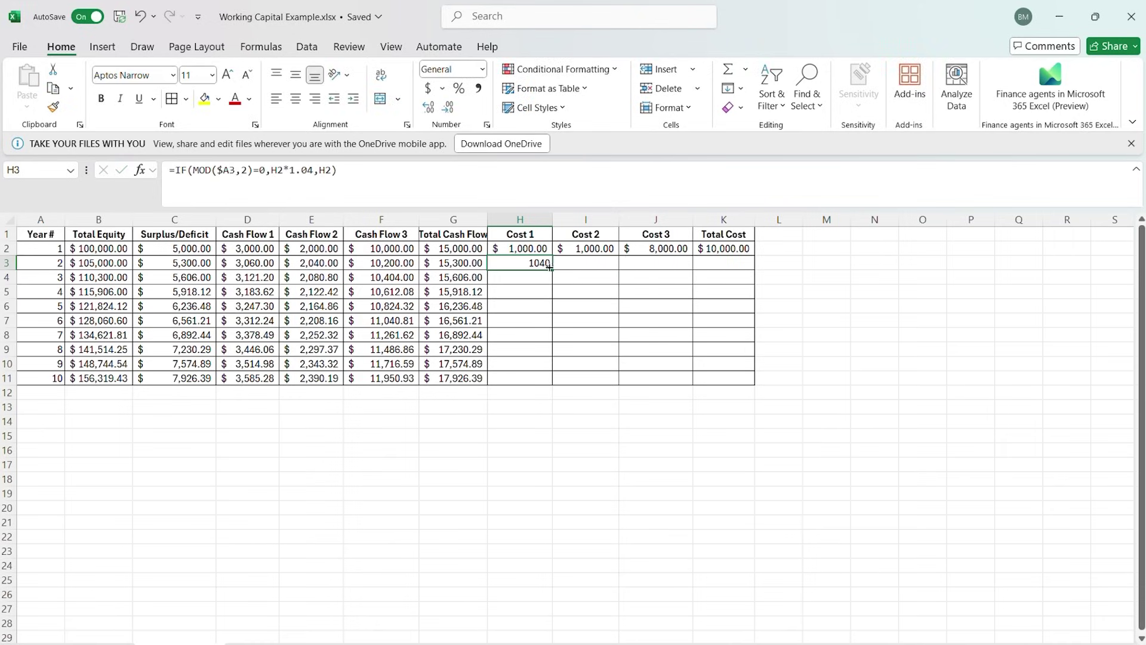
{"action": "left_click_drag", "start_coordinate": [555, 270], "coordinate": [552, 381]}
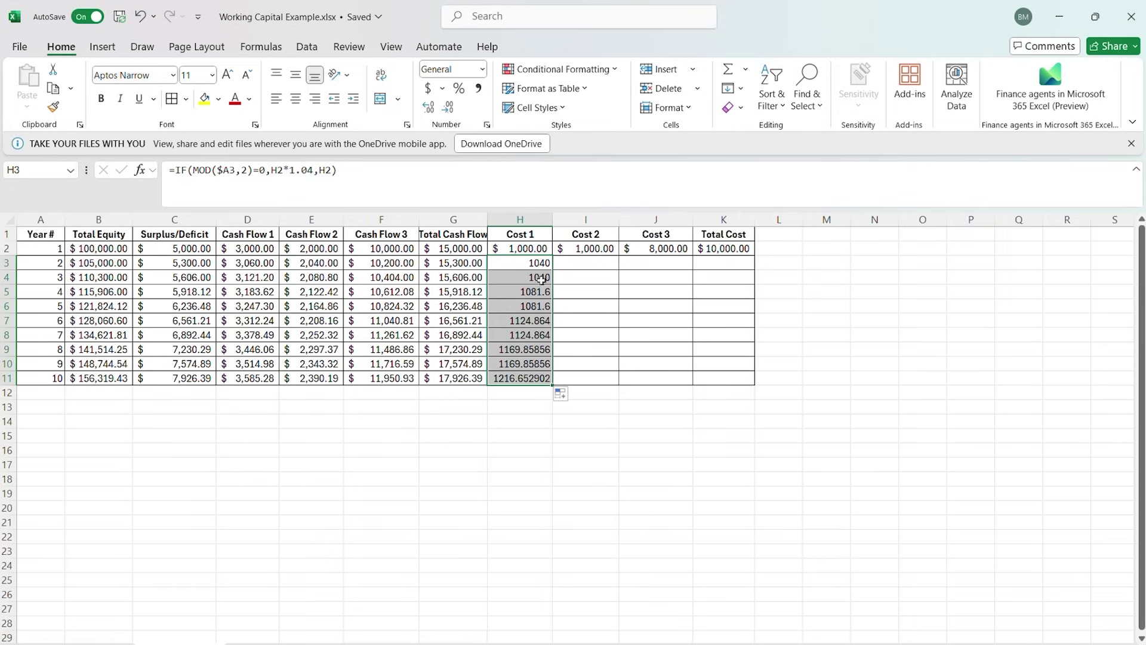
{"action": "left_click", "coordinate": [547, 267]}
{"action": "left_click_drag", "start_coordinate": [552, 270], "coordinate": [668, 274]}
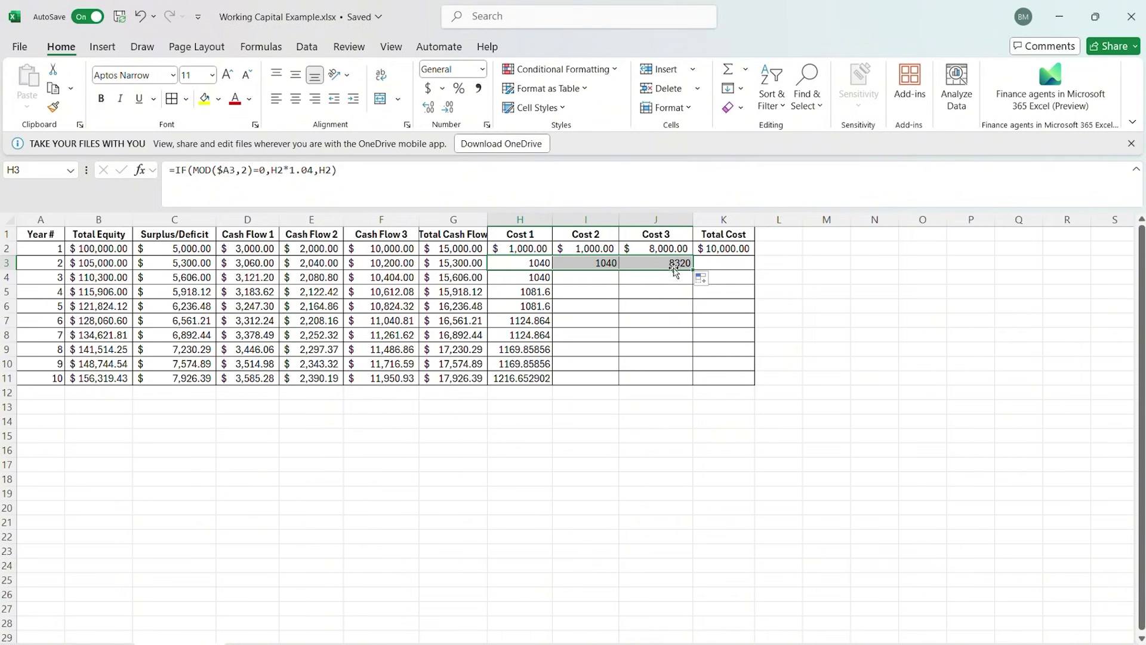
{"action": "left_click_drag", "start_coordinate": [690, 267], "coordinate": [684, 382]}
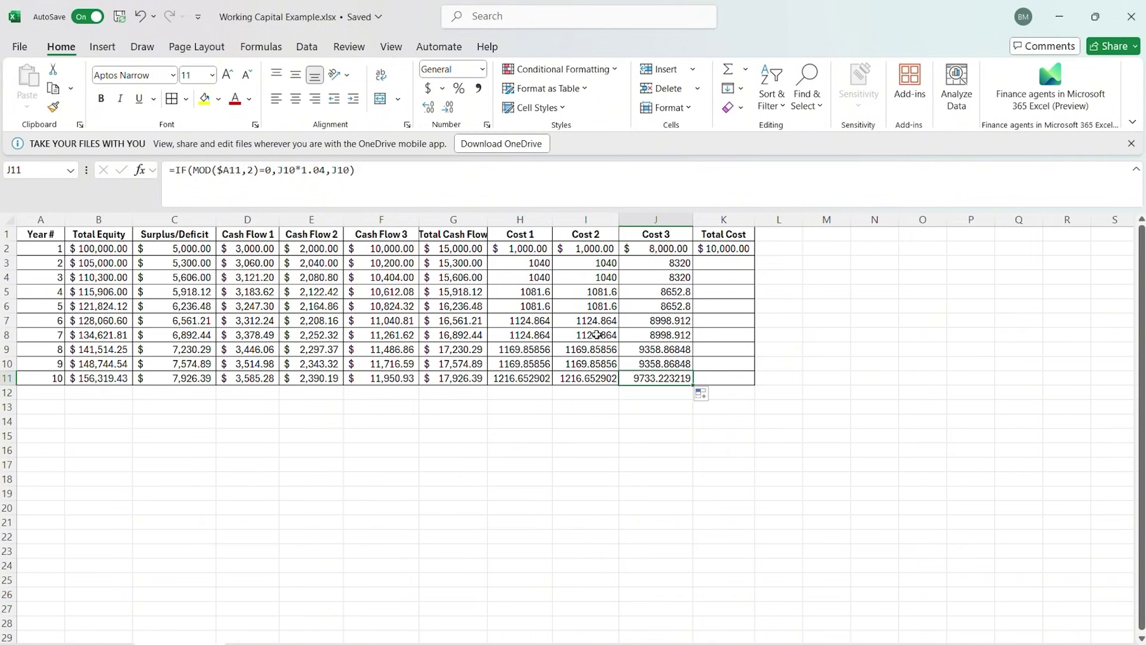
Check the Total Cost formula =H2+I2+J2 in K2 and fill it down to K11
{"action": "double_click", "coordinate": [728, 249]}
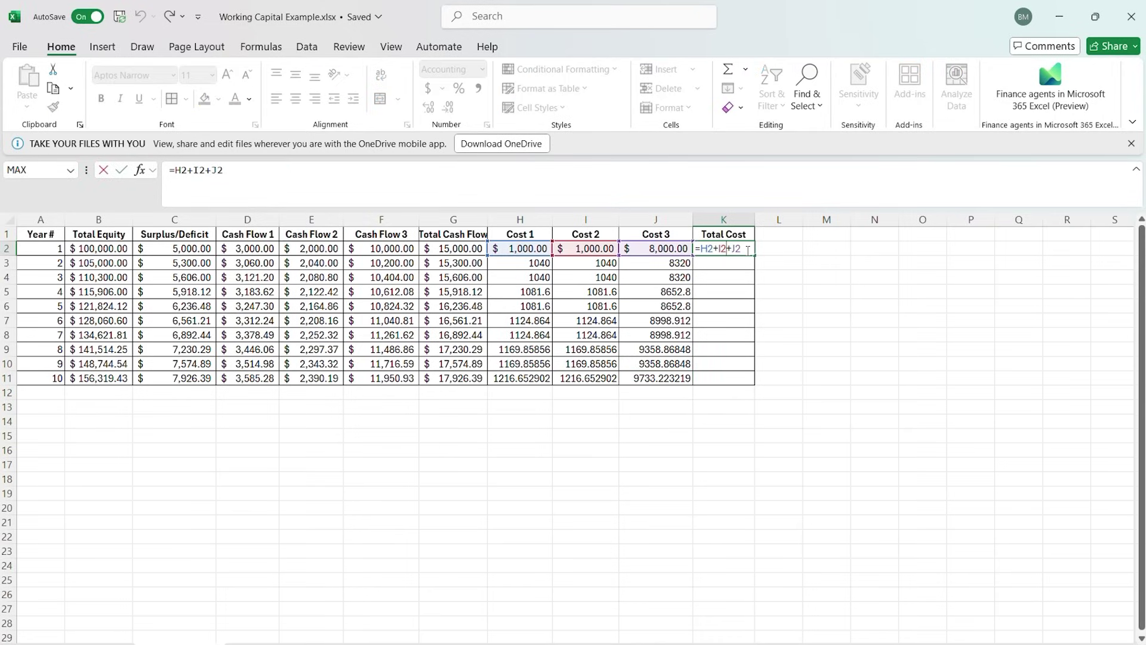
{"action": "key", "text": "ctrl+Return"}
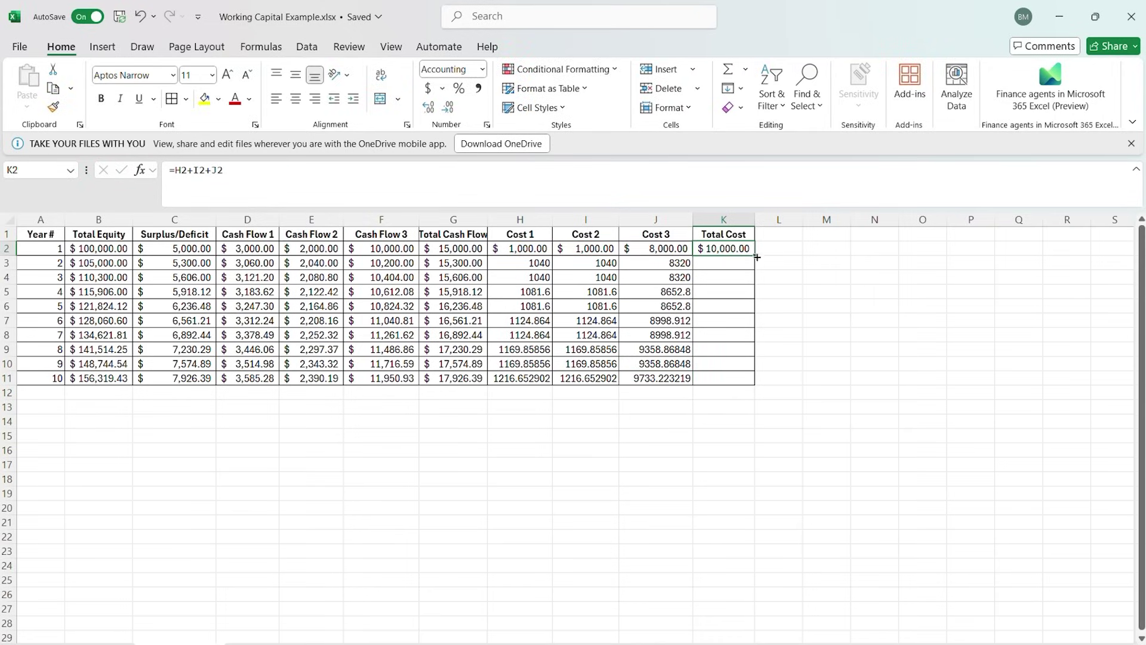
{"action": "left_click_drag", "start_coordinate": [757, 257], "coordinate": [760, 381]}
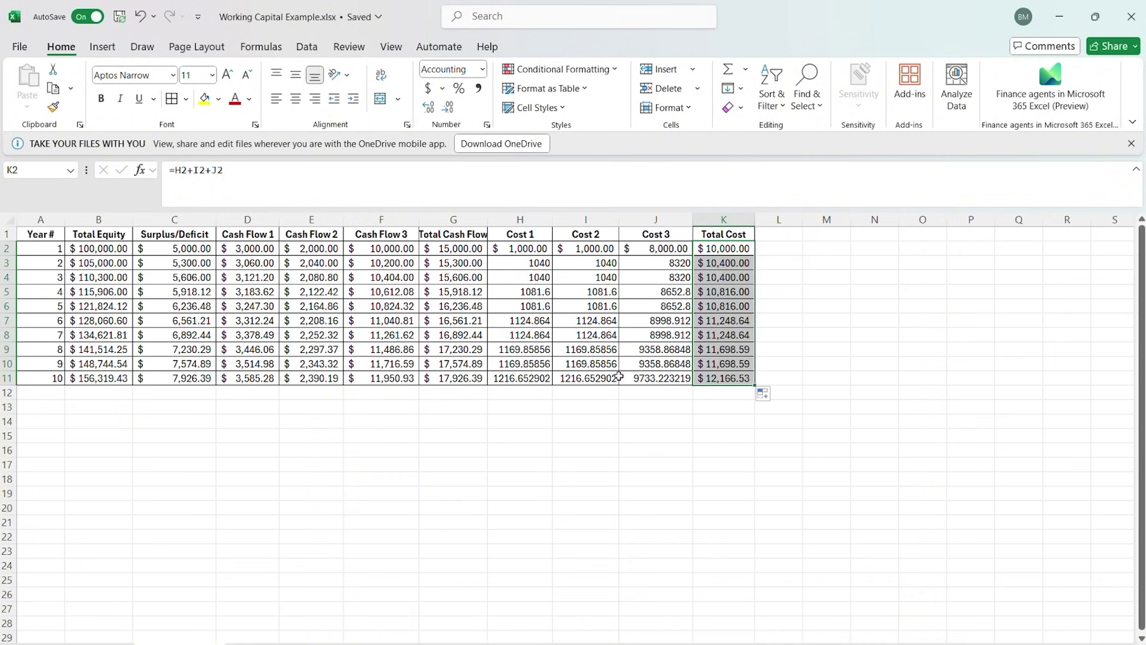
Review the Surplus/Deficit formula in C2, undo the last edit, and fill the formula down to C11
{"action": "double_click", "coordinate": [193, 249]}
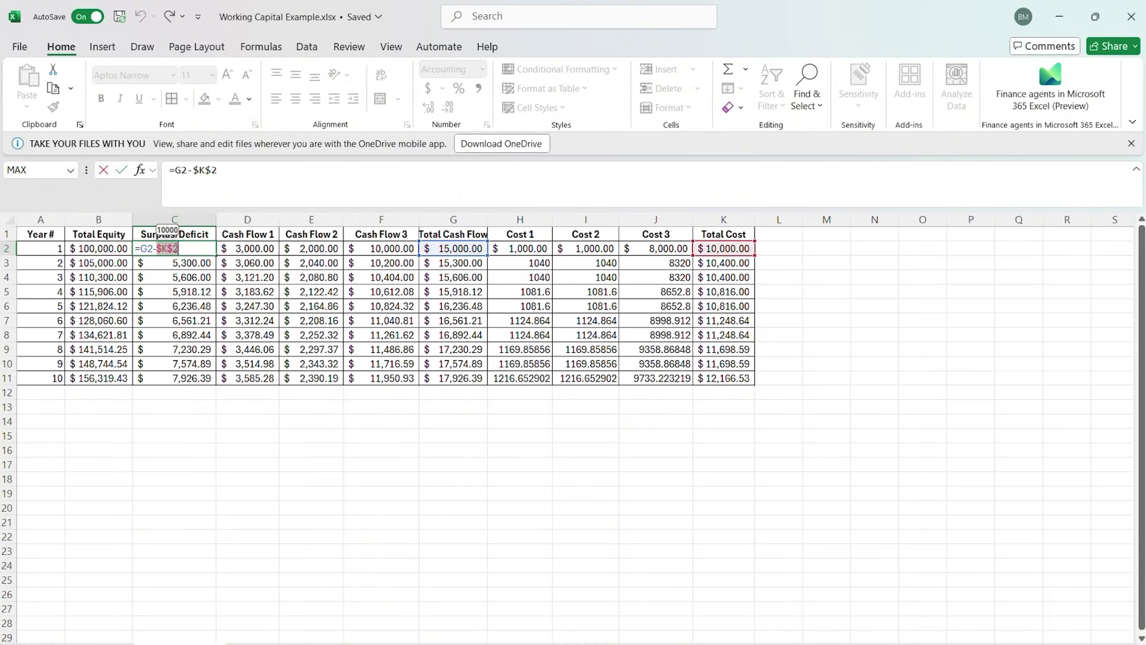
{"action": "key", "text": "Return"}
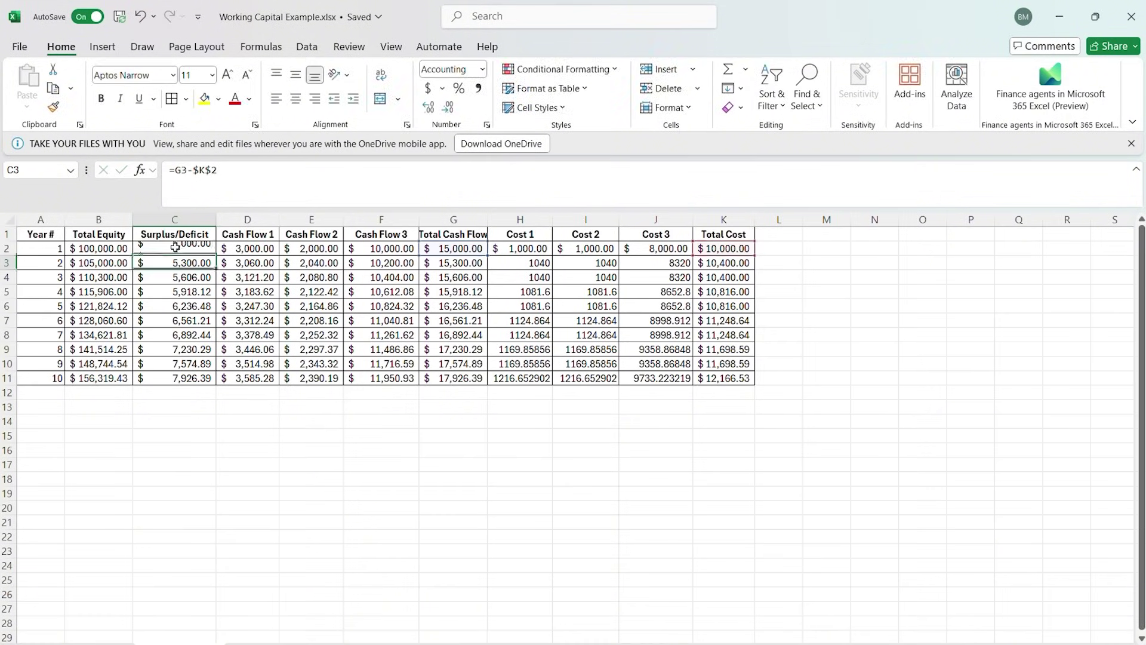
{"action": "key", "text": "ctrl+z"}
{"action": "left_click_drag", "start_coordinate": [215, 255], "coordinate": [216, 388]}
{"action": "left_click", "coordinate": [244, 482]}
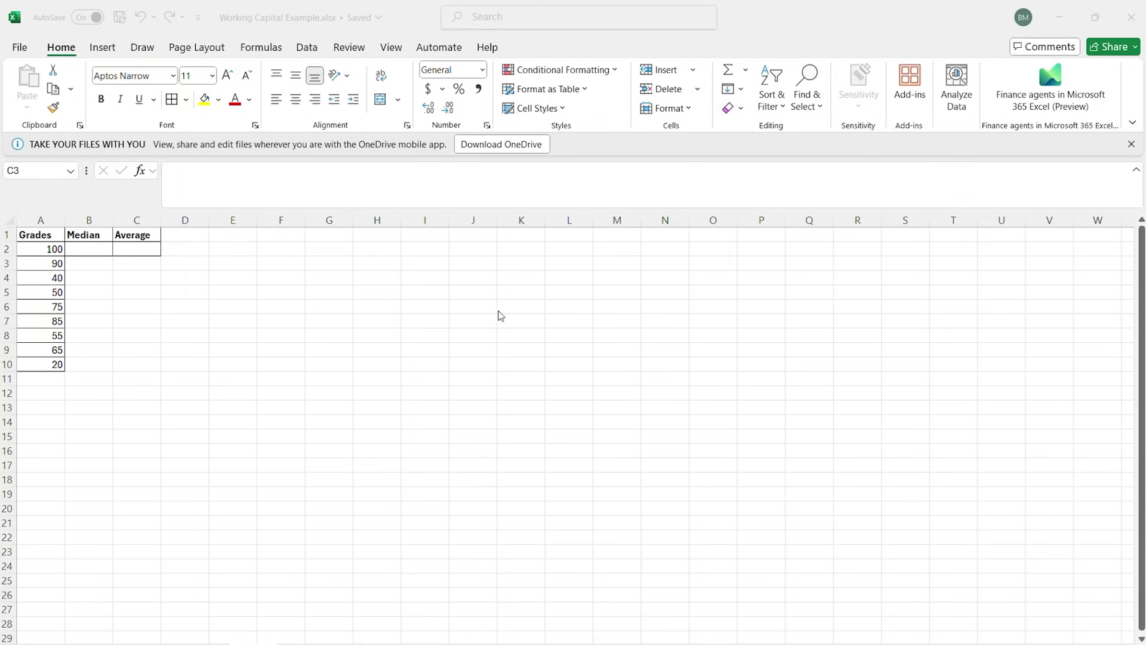
Enter =MEDIAN($A$2:$A$10) in B2 to calculate the median of the grades, using an absolute range
{"action": "left_click", "coordinate": [88, 246]}
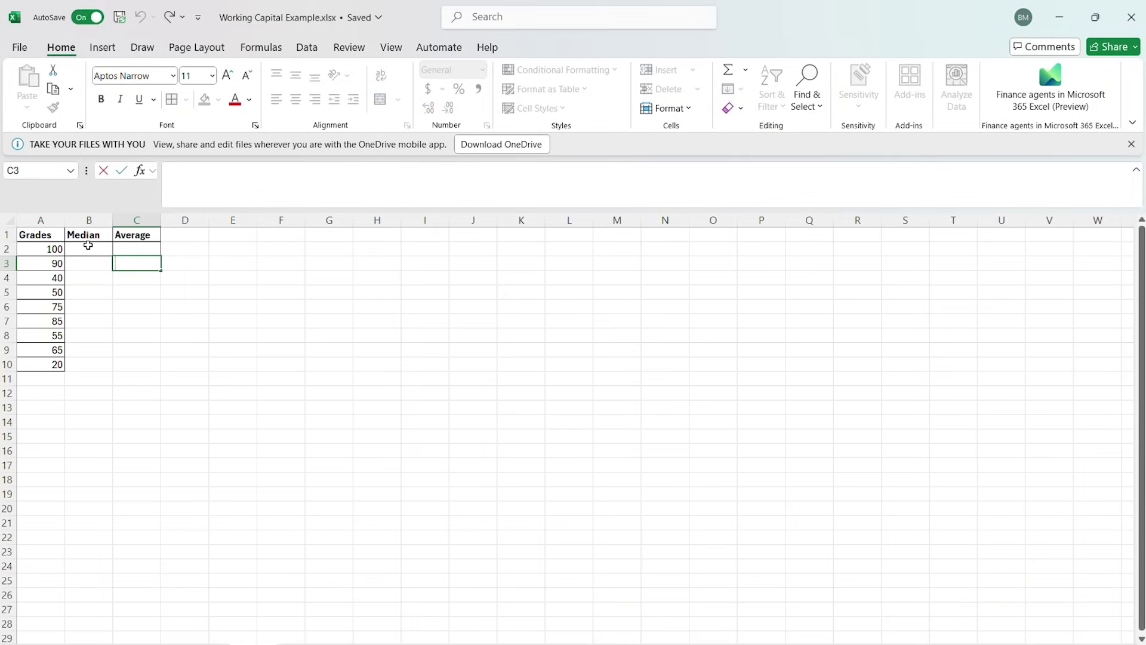
{"action": "left_click", "coordinate": [88, 247]}
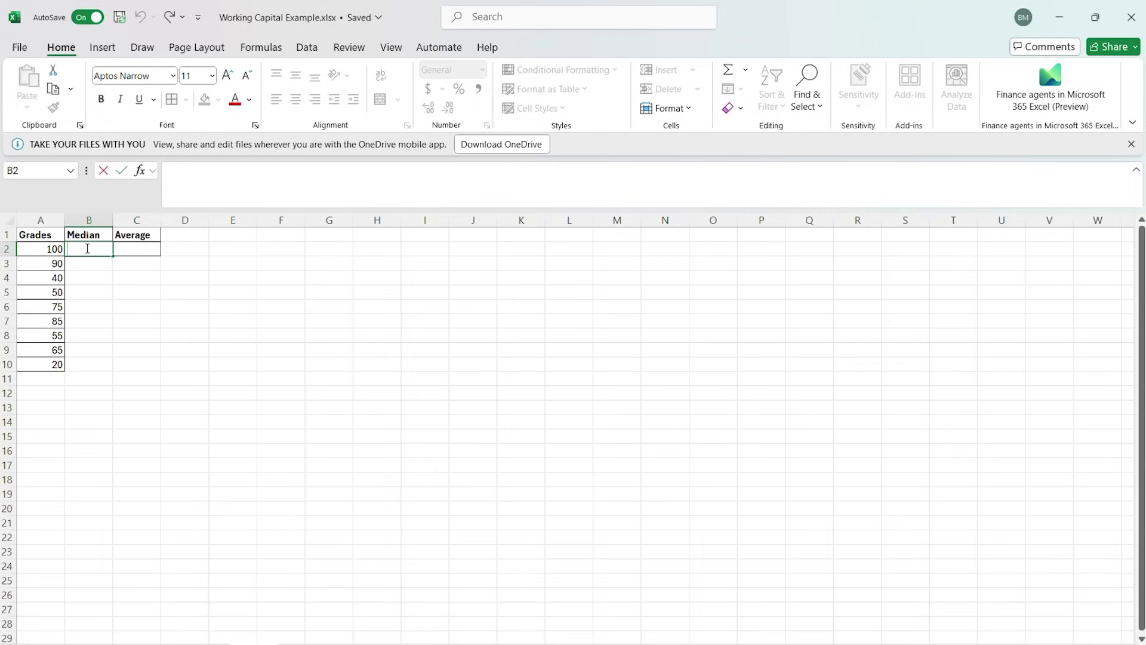
{"action": "type", "text": "=ME"}
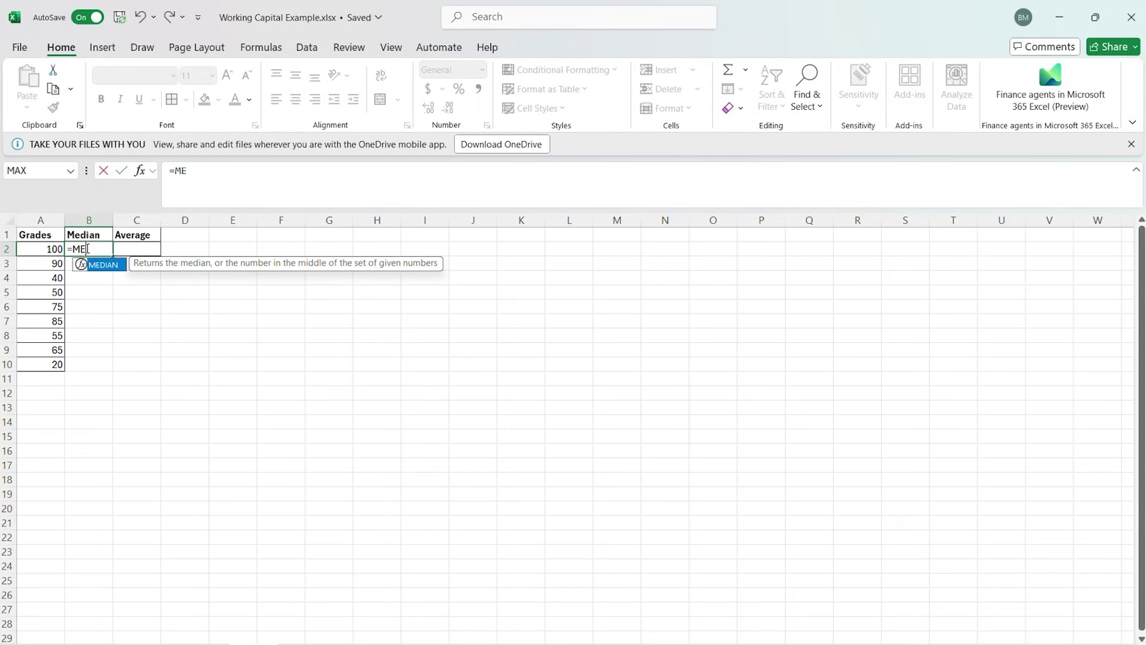
{"action": "type", "text": "DIAN("}
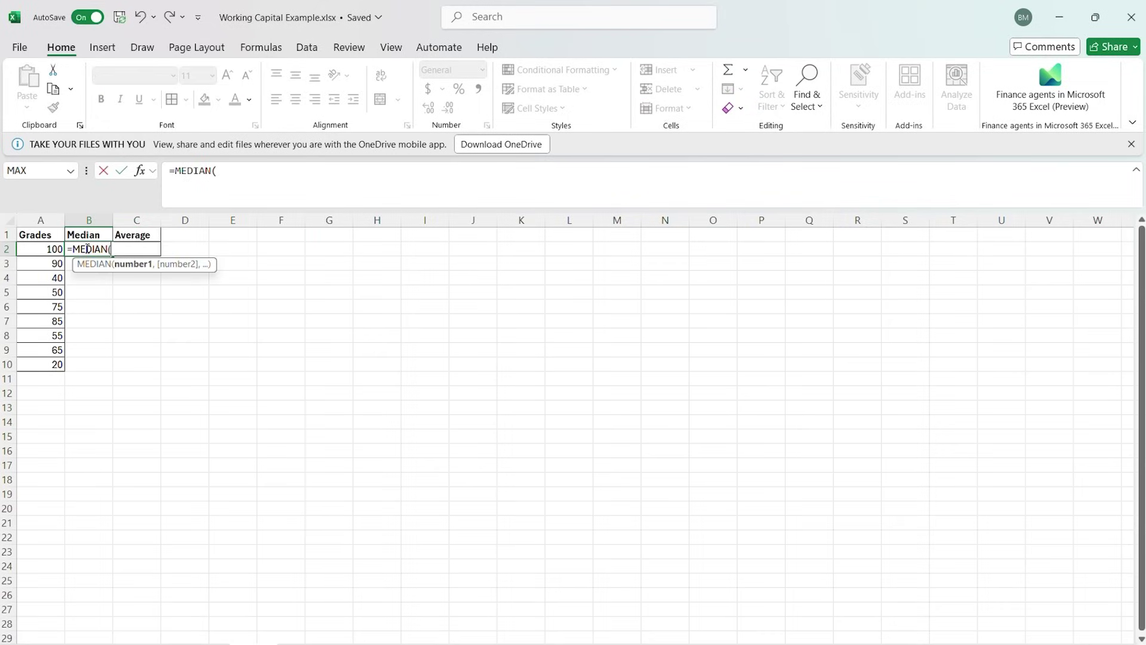
{"action": "left_click_drag", "start_coordinate": [50, 249], "coordinate": [55, 365]}
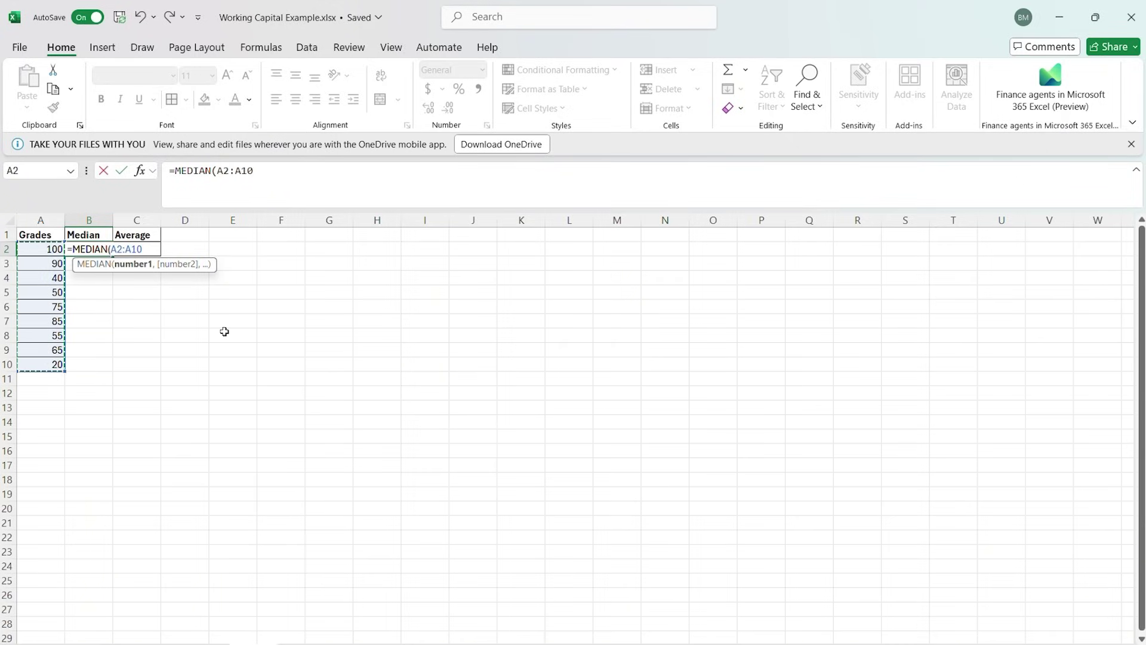
{"action": "key", "text": "F4"}
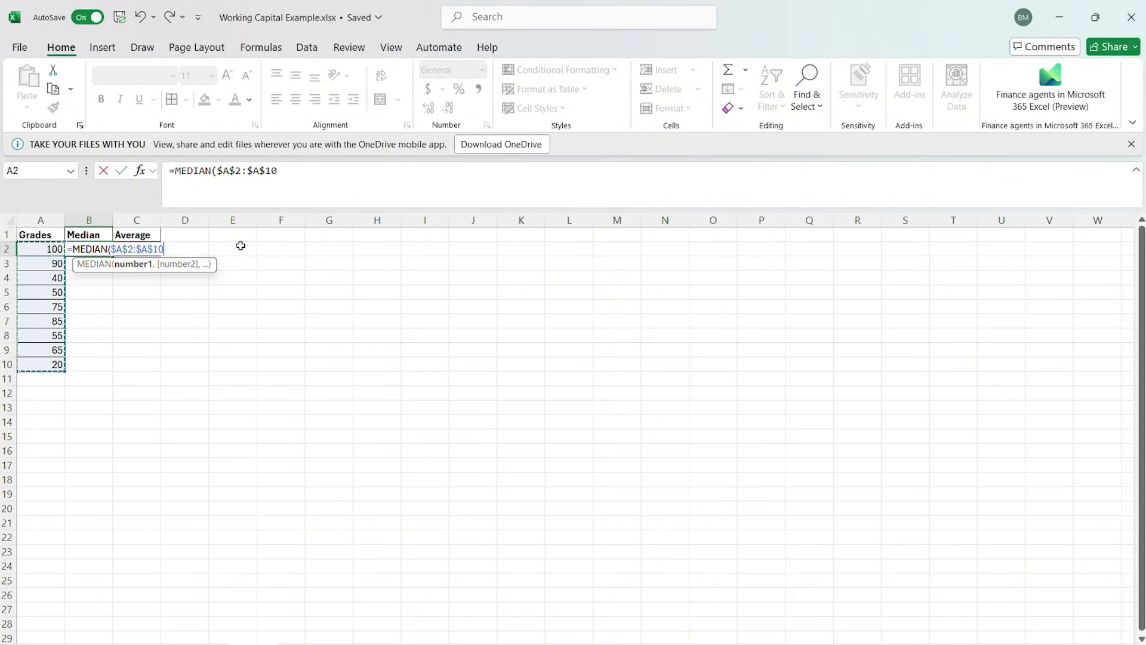
{"action": "type", "text": ")"}
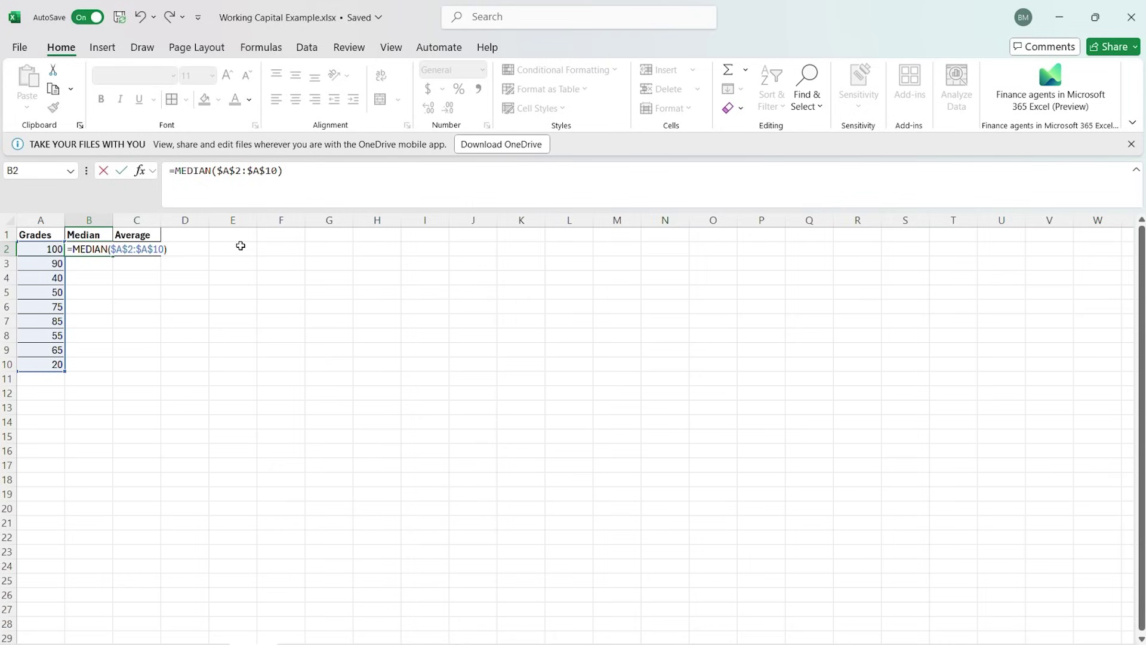
{"action": "key", "text": "Return"}
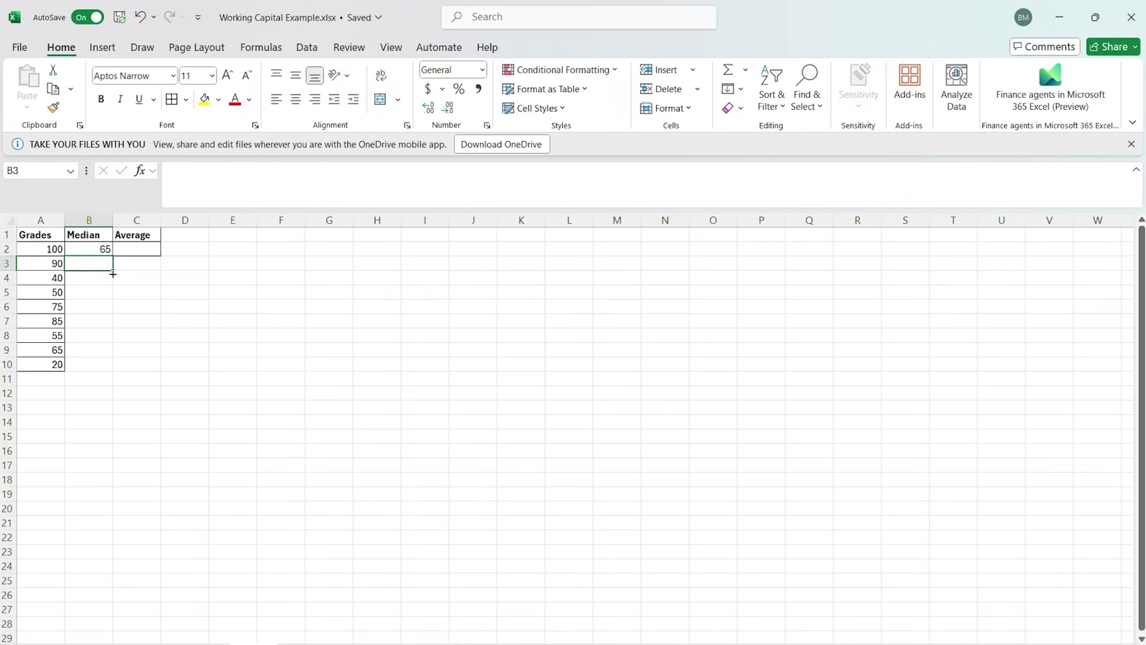
Begin an AVERAGEIF formula in Average cell C2 with the absolute grades range $A$2:$A$10
{"action": "double_click", "coordinate": [125, 251]}
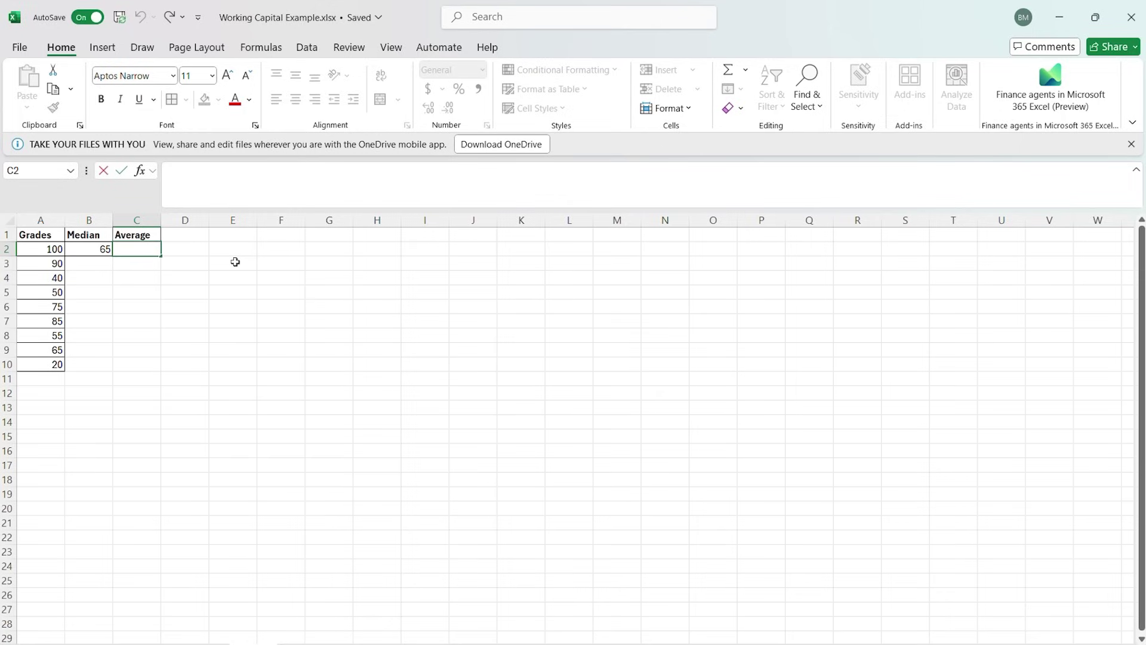
{"action": "type", "text": "=AV"}
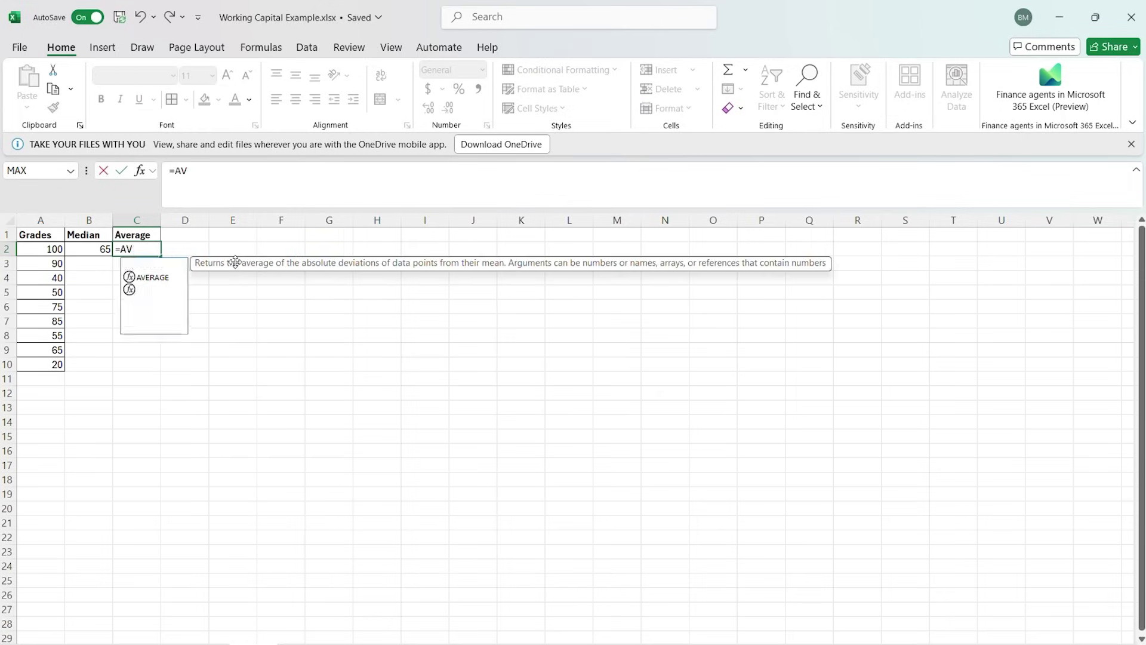
{"action": "type", "text": "ERAGEIF"}
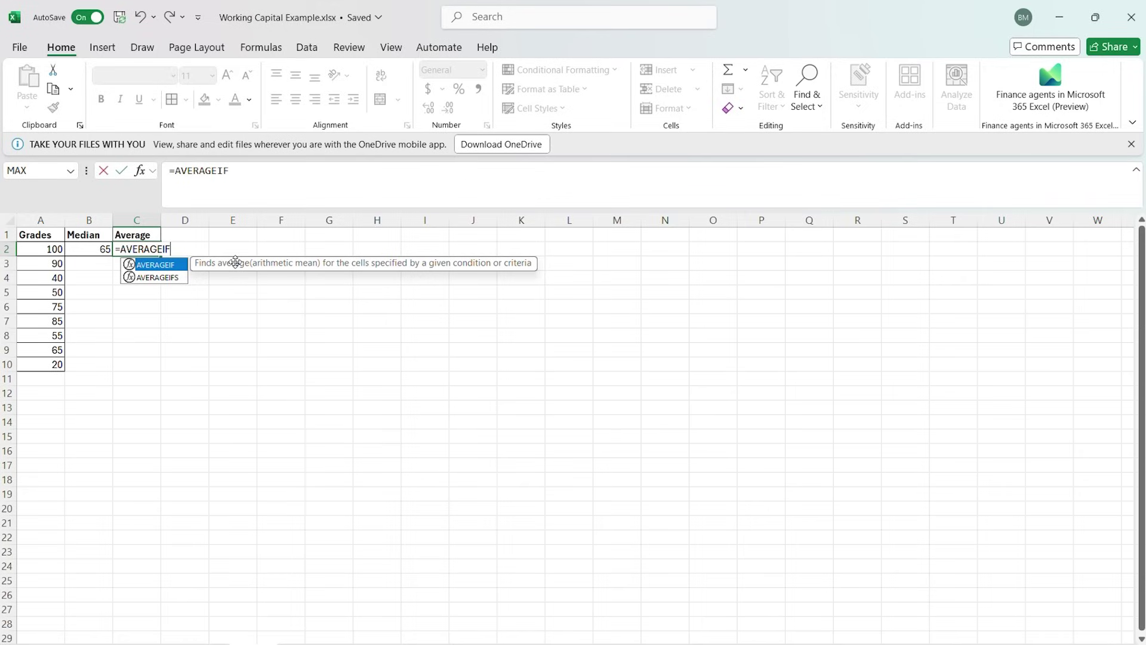
{"action": "type", "text": "("}
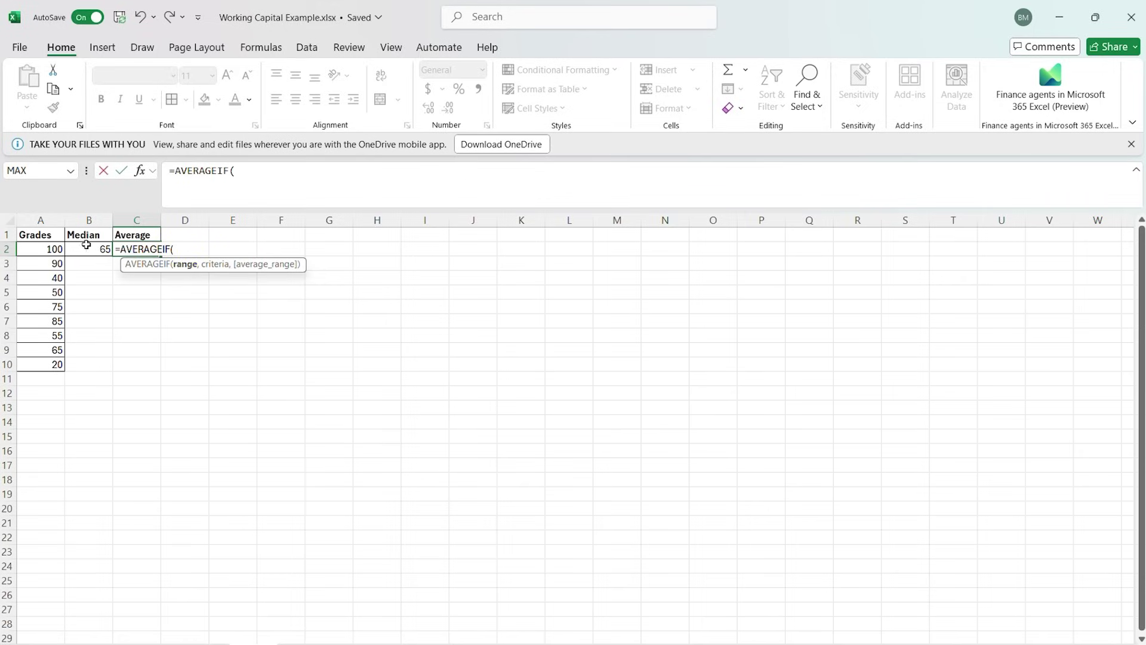
{"action": "left_click_drag", "start_coordinate": [43, 251], "coordinate": [55, 361]}
{"action": "left_click", "coordinate": [55, 363]}
{"action": "left_click_drag", "start_coordinate": [50, 249], "coordinate": [56, 363]}
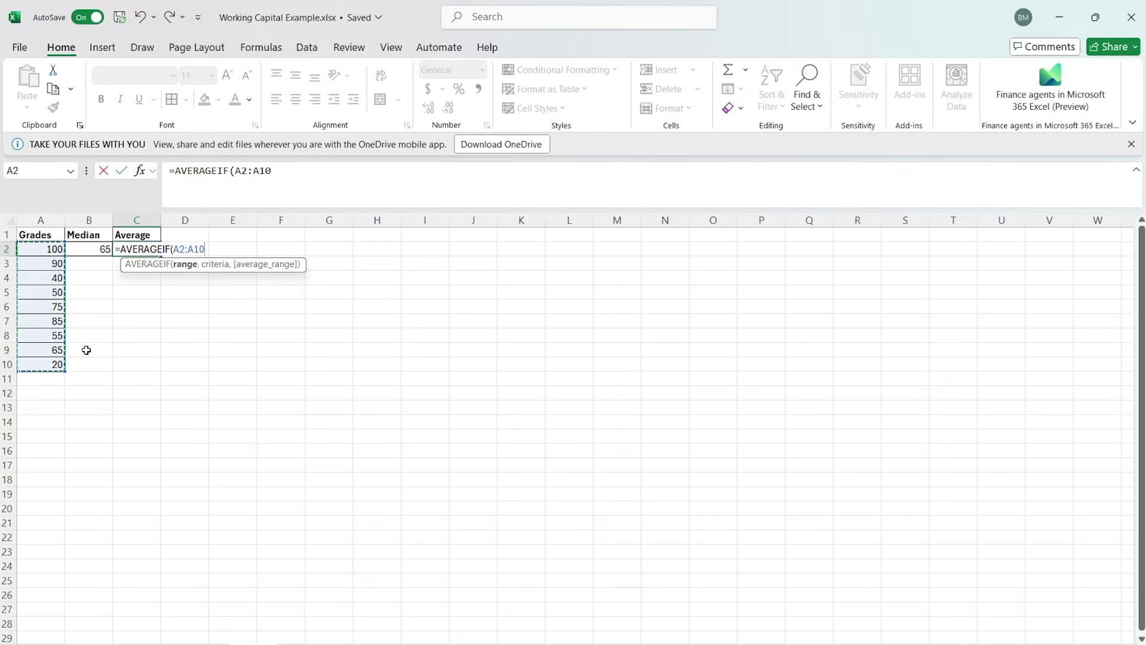
{"action": "key", "text": "F4"}
Add the criterion >= B2 to the AVERAGEIF formula in C2 and try to enter it
{"action": "type", "text": ", >="}
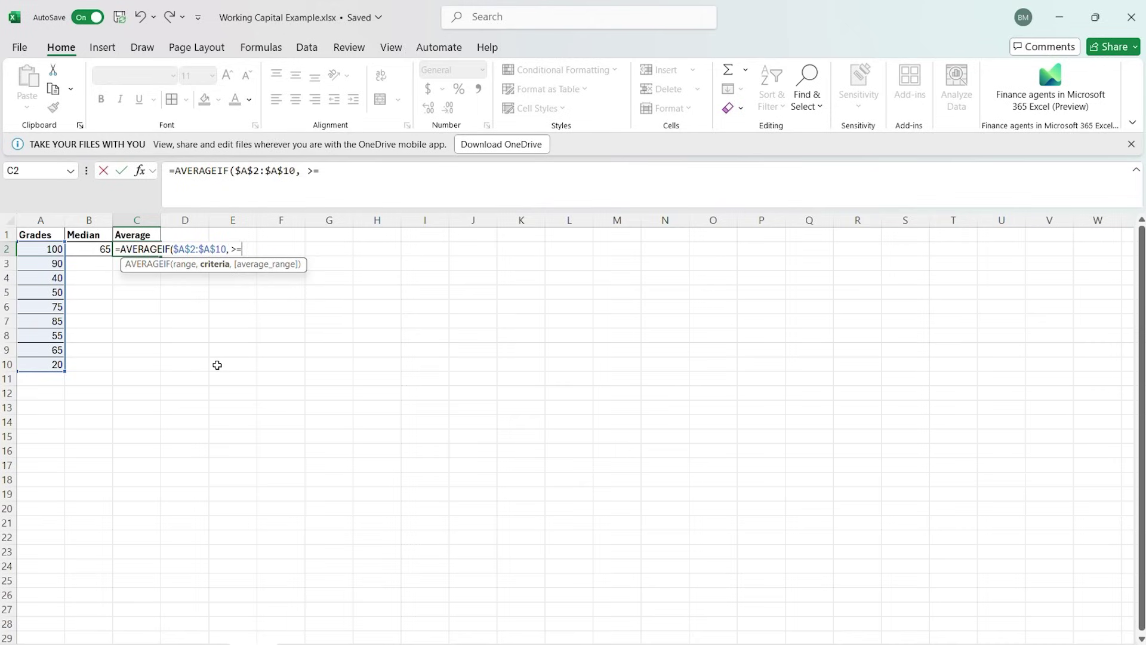
{"action": "left_click", "coordinate": [88, 251]}
{"action": "type", "text": ")"}
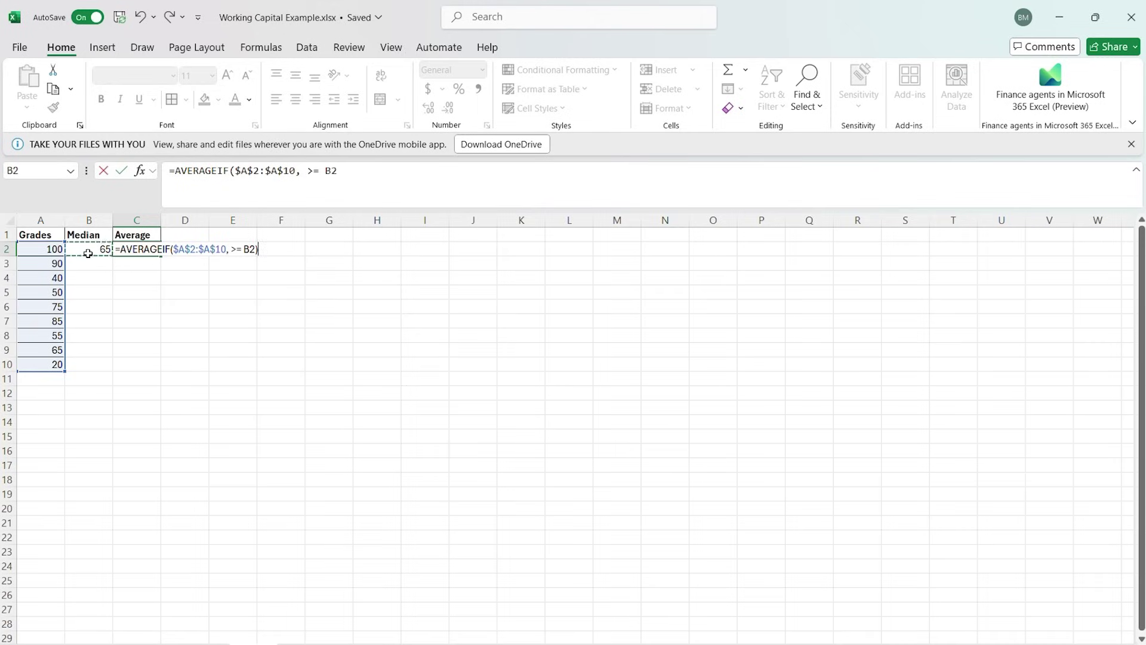
{"action": "key", "text": "Return"}
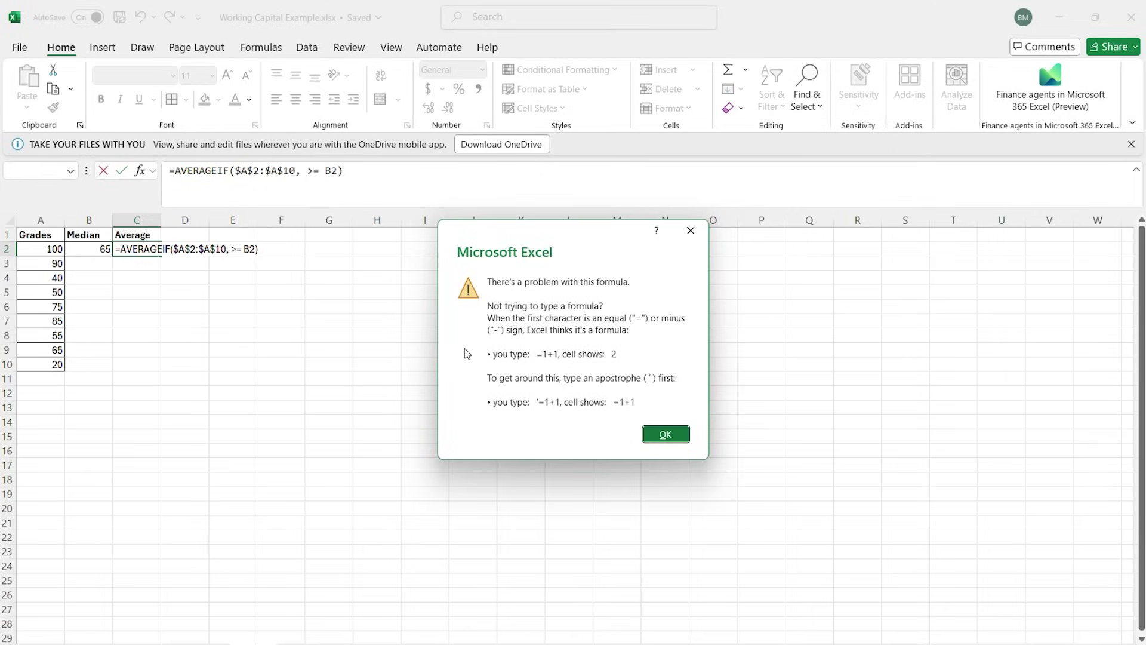
{"action": "left_click", "coordinate": [696, 234]}
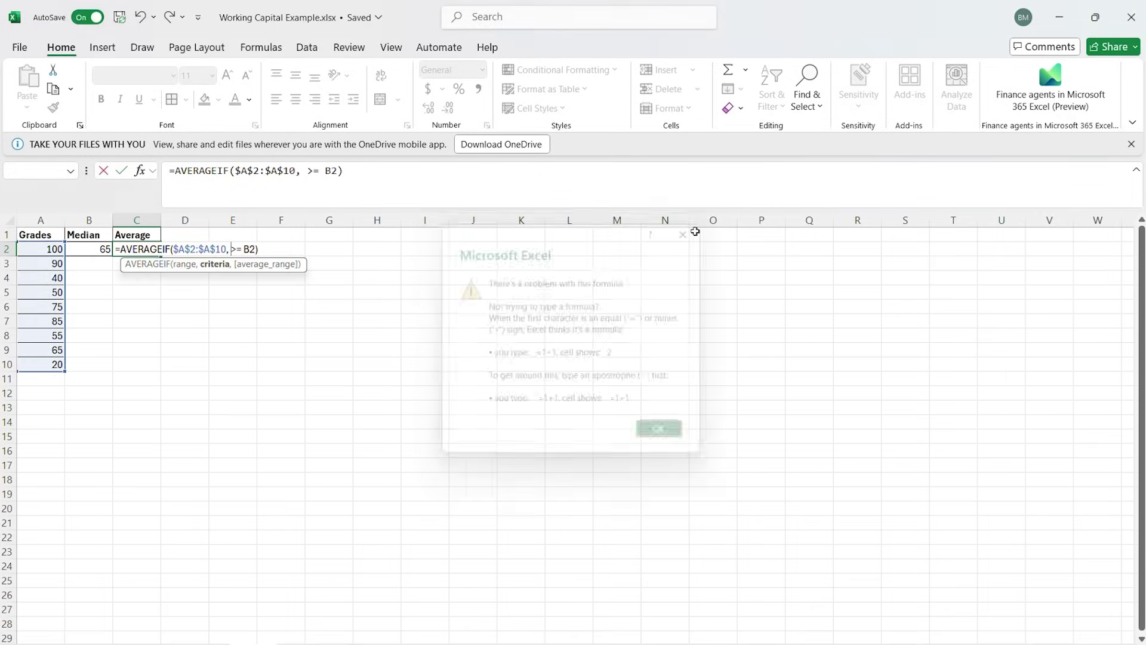
Correct the criterion of the AVERAGEIF formula in C2 to ">="& B2 and enter the formula
{"action": "left_click", "coordinate": [233, 248]}
{"action": "type", "text": "\">="}
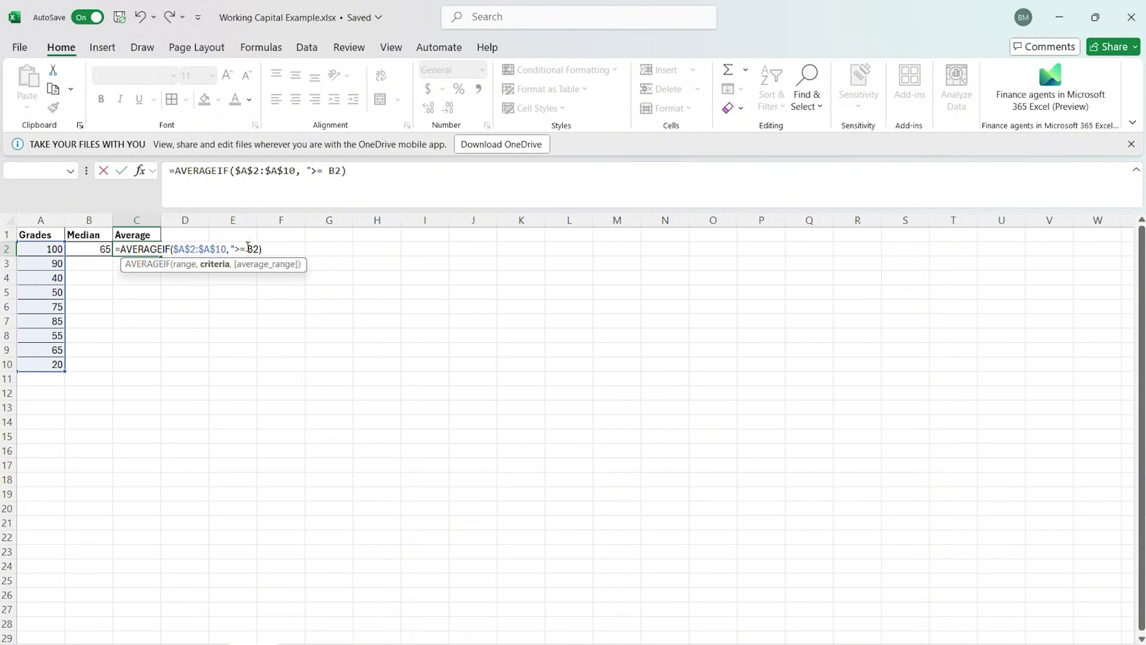
{"action": "type", "text": "\""}
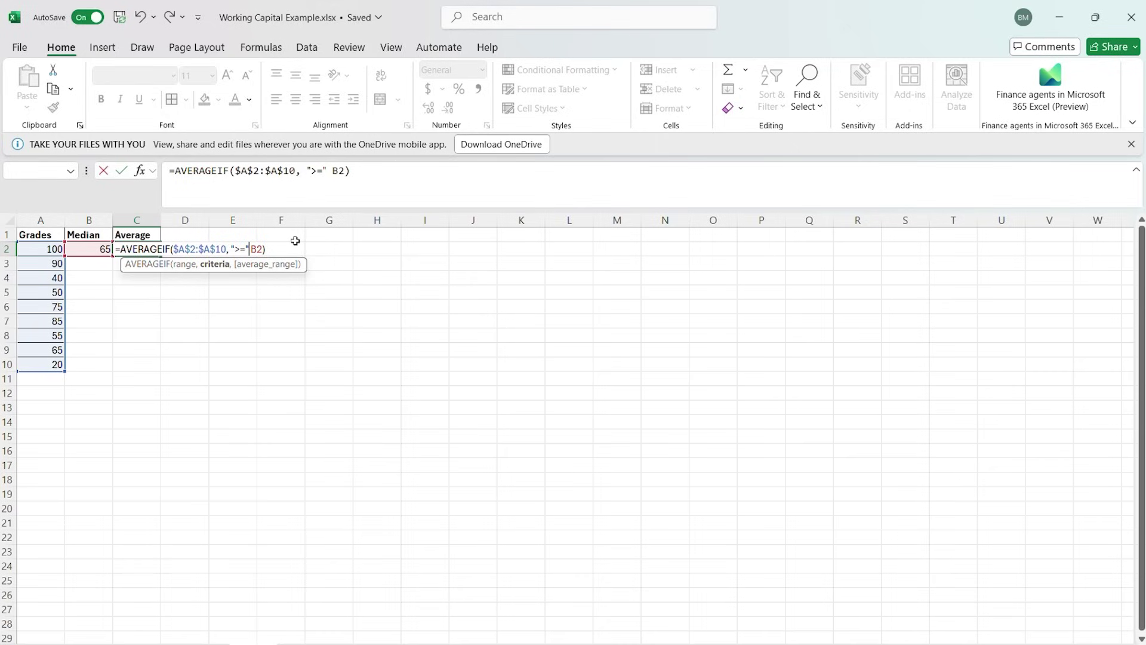
{"action": "type", "text": "&"}
{"action": "key", "text": "Return"}
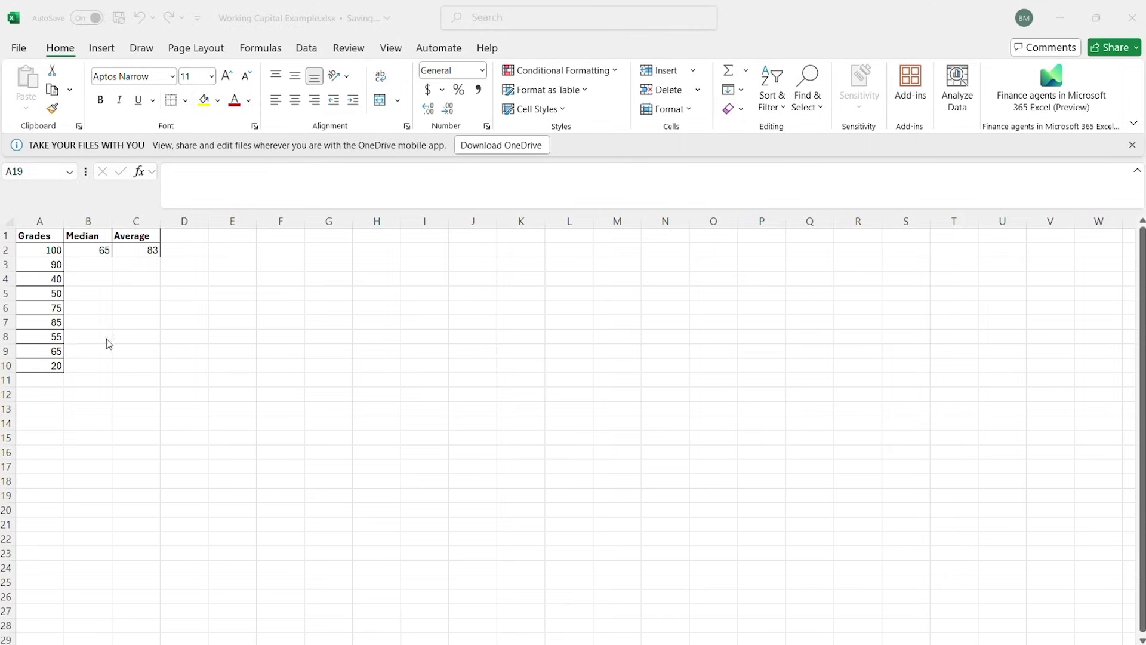
Enter the heading >50 in D1 and apply all borders to cell D2 below it
{"action": "double_click", "coordinate": [179, 237]}
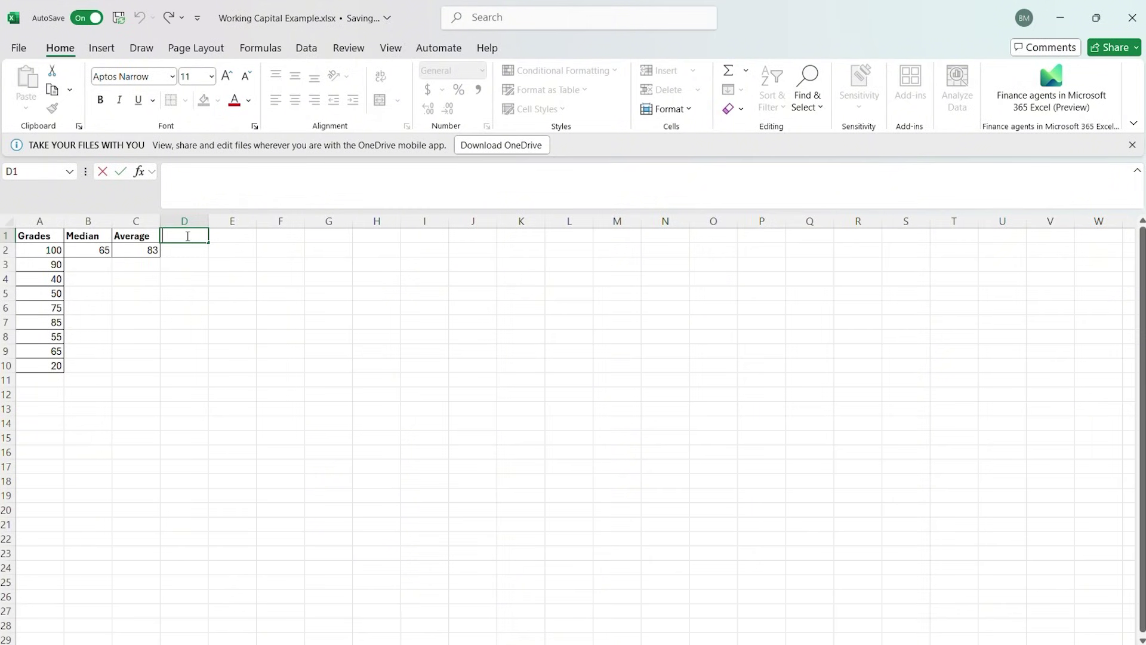
{"action": "type", "text": ">50"}
{"action": "mouse_move", "coordinate": [181, 235]}
{"action": "left_mouse_down"}
{"action": "mouse_move", "coordinate": [162, 235]}
{"action": "mouse_move", "coordinate": [191, 246]}
{"action": "left_mouse_up"}
{"action": "left_click", "coordinate": [159, 211]}
{"action": "left_click", "coordinate": [188, 256]}
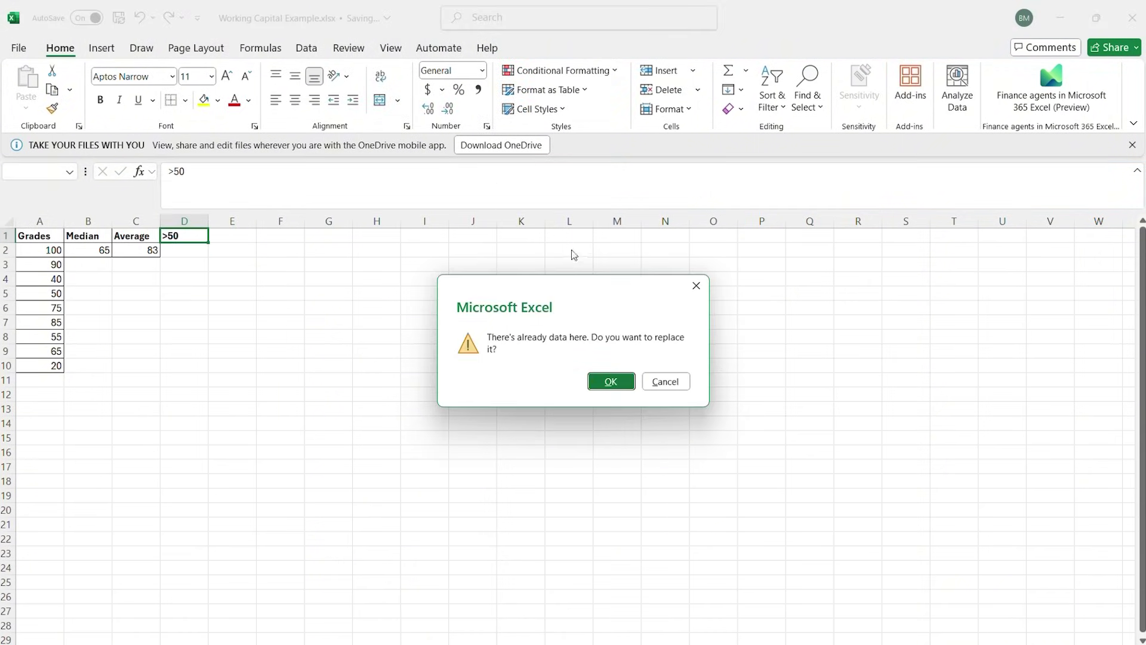
{"action": "key", "text": "Escape"}
{"action": "left_click", "coordinate": [185, 100]}
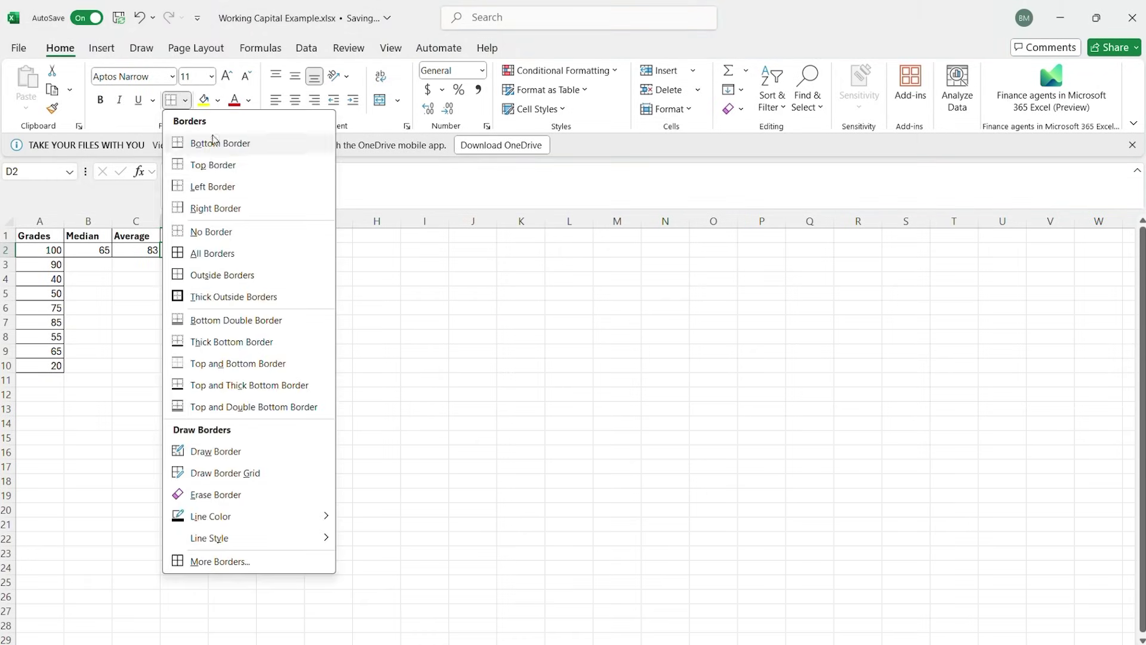
{"action": "left_click", "coordinate": [201, 254]}
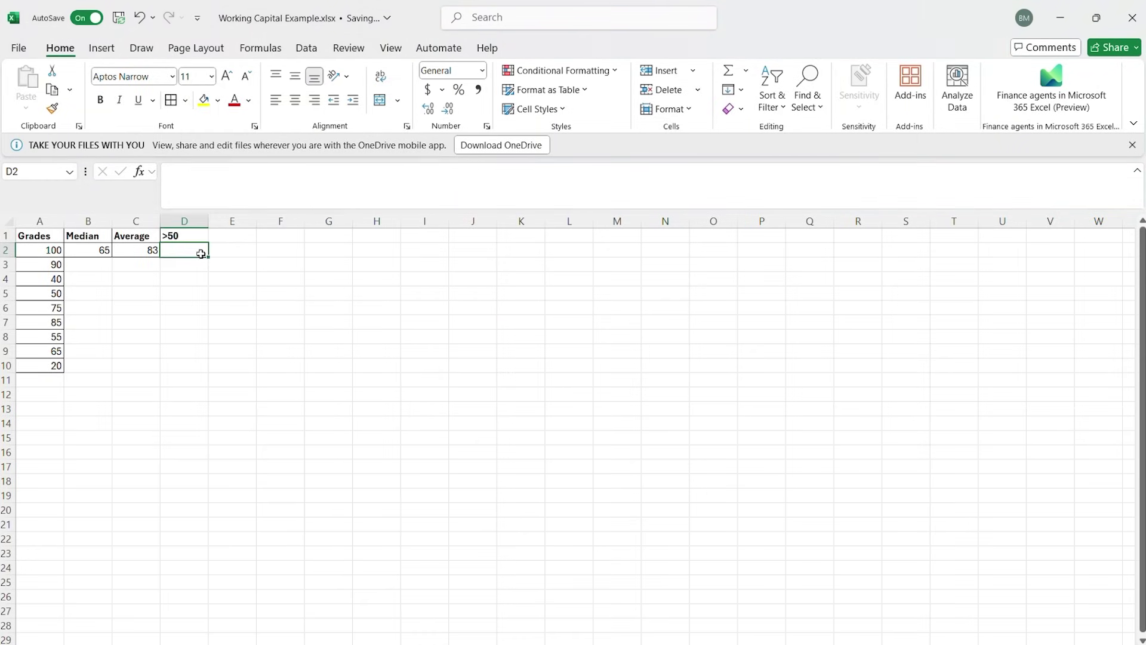
Enter =COUNTIF($A$2:$A$10, ">=" & 50) in D2 to count grades of at least 50, and check it against the grades in A4 and A10
{"action": "double_click", "coordinate": [201, 253]}
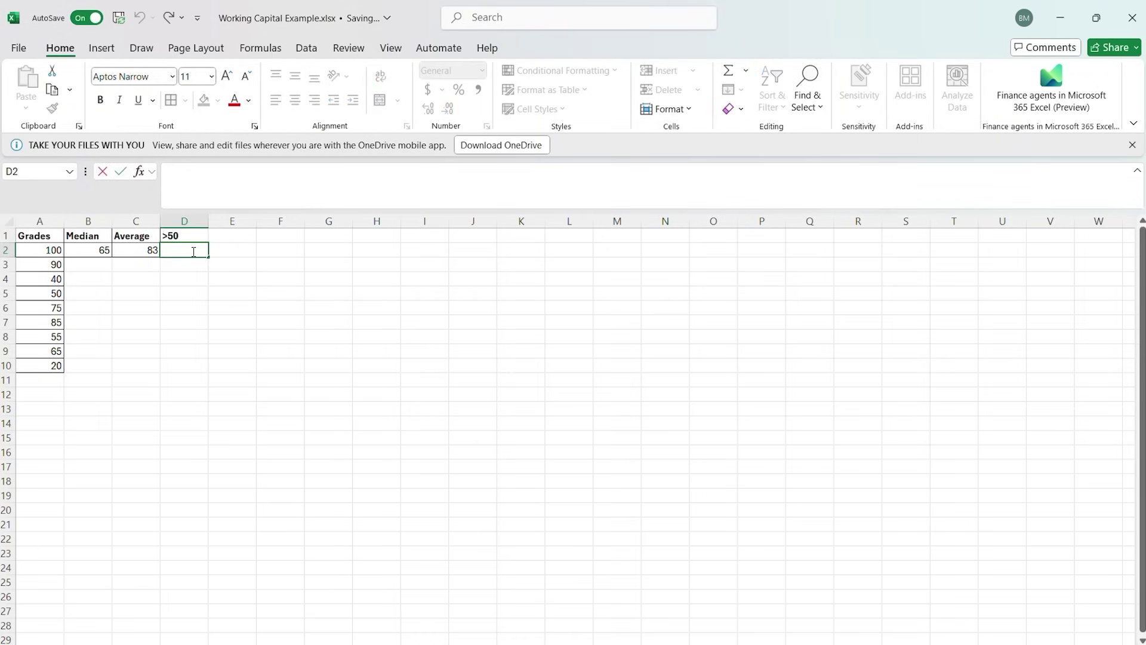
{"action": "type", "text": "="}
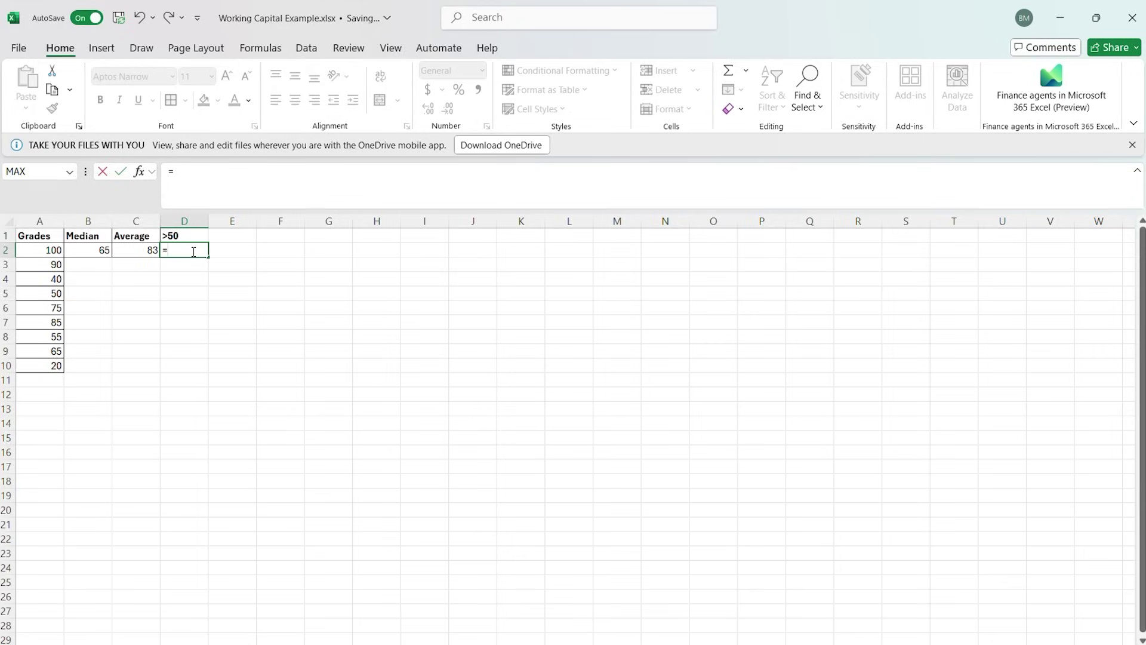
{"action": "type", "text": "COUNTI"}
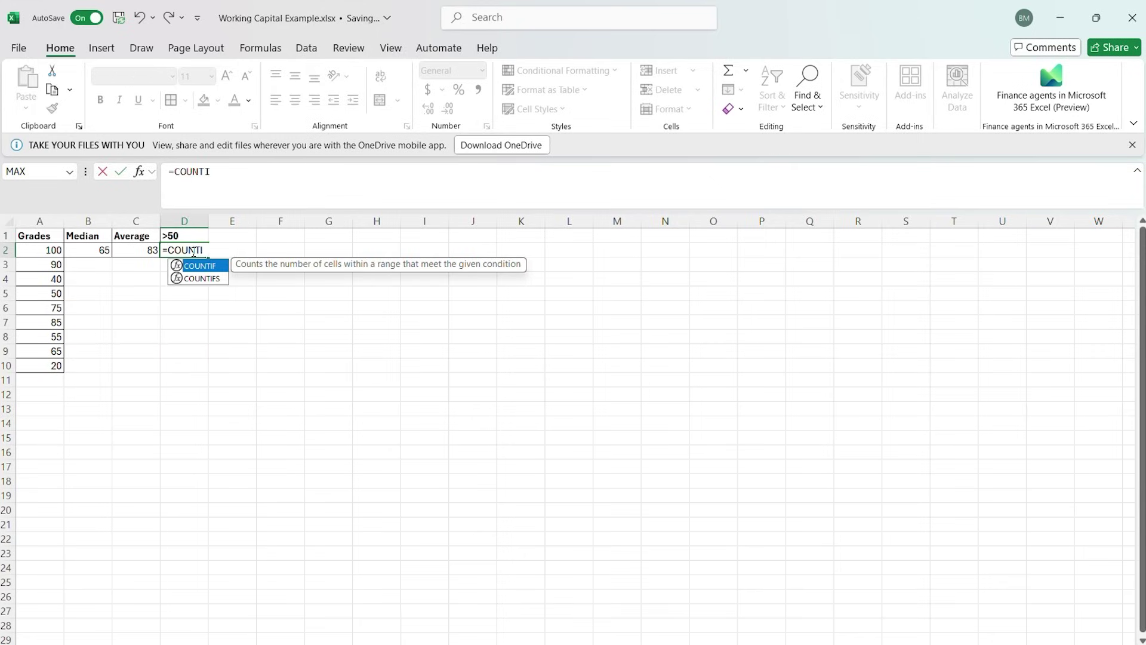
{"action": "type", "text": "F("}
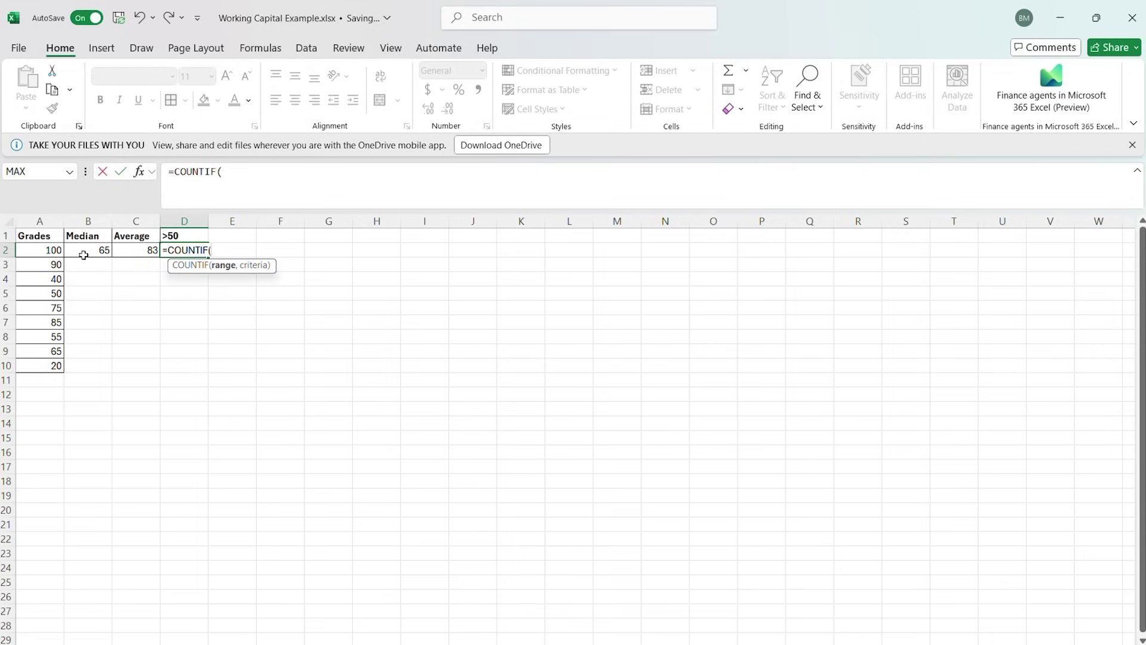
{"action": "left_click_drag", "start_coordinate": [54, 250], "coordinate": [50, 361]}
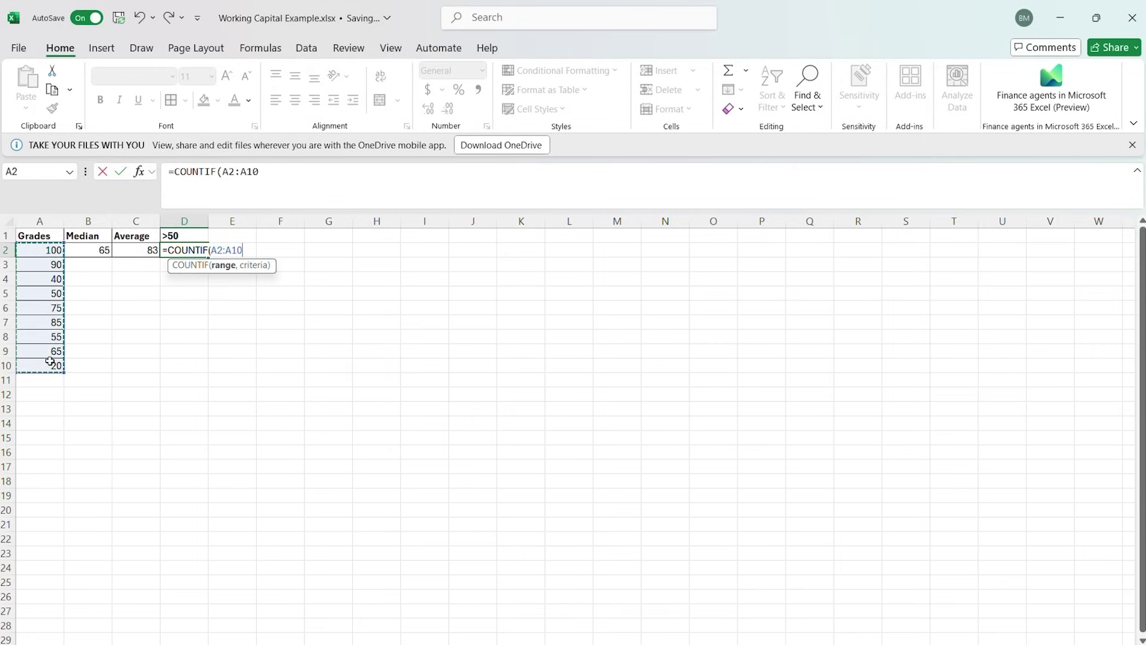
{"action": "key", "text": "F4"}
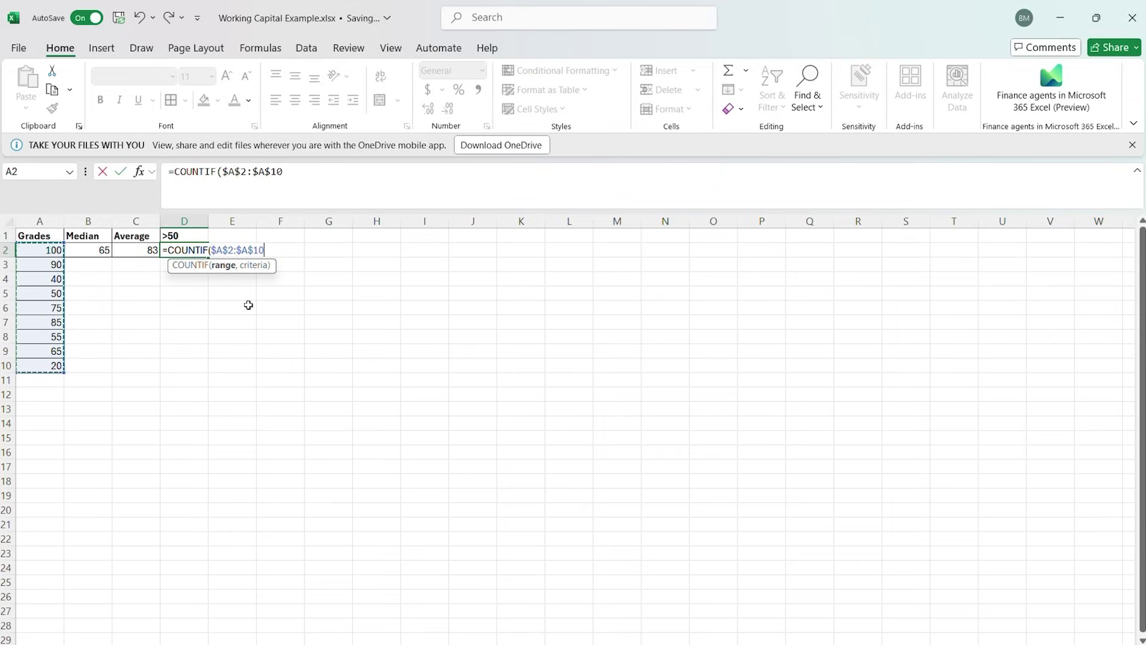
{"action": "type", "text": ","}
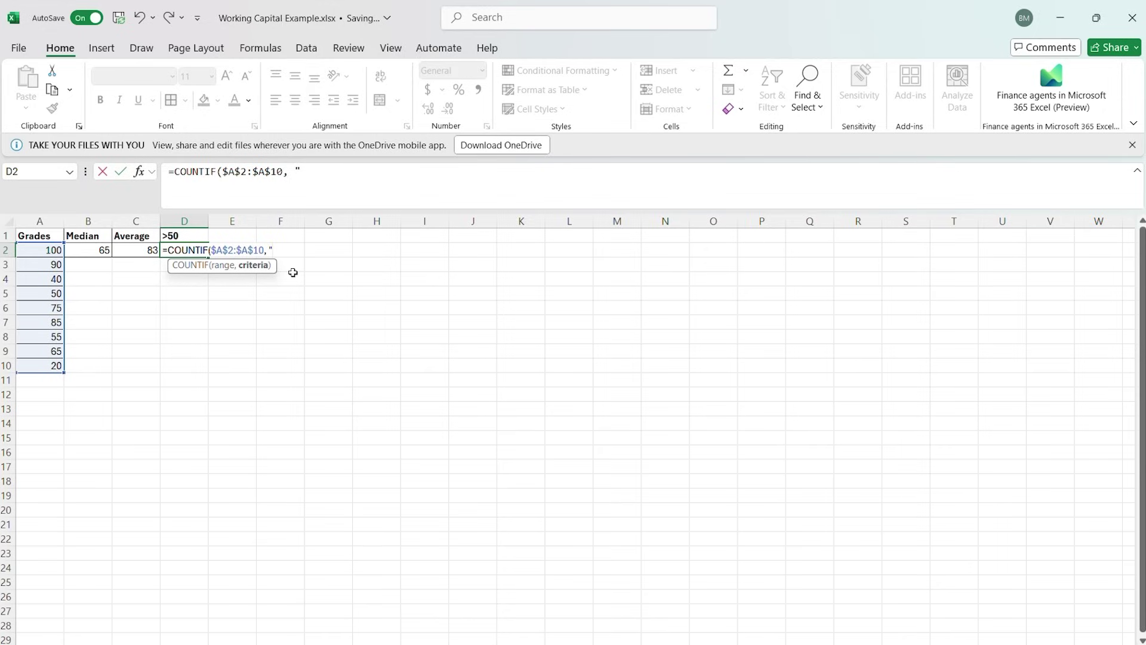
{"action": "type", "text": "\">=\" & 50)"}
{"action": "key", "text": "Return"}
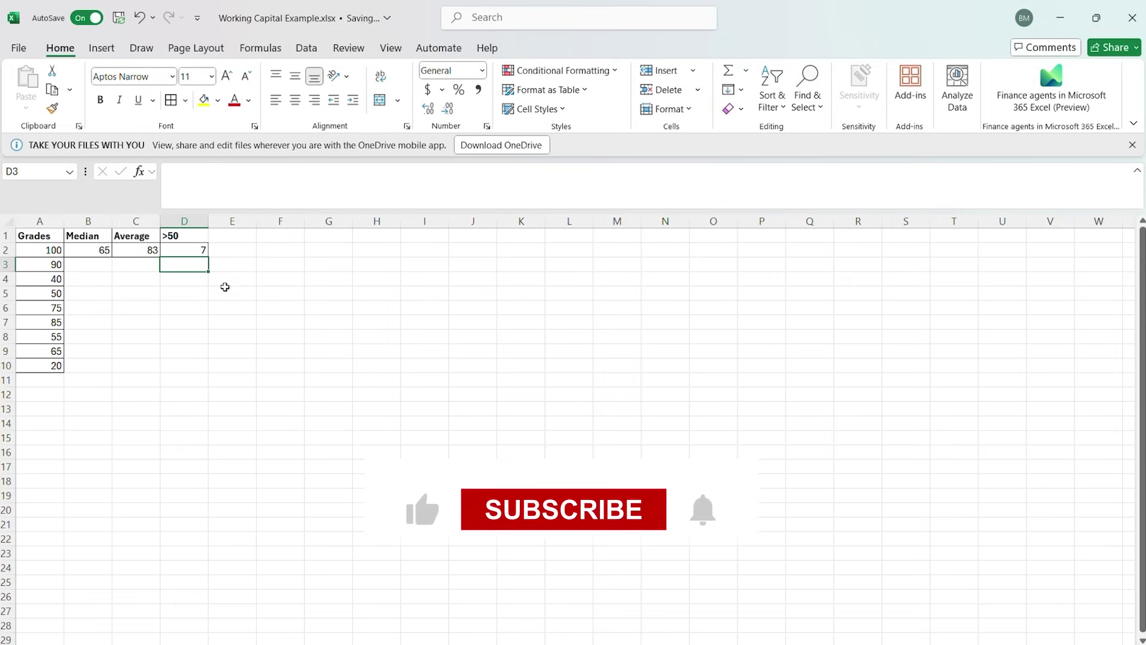
{"action": "left_click", "coordinate": [59, 279]}
{"action": "left_click_drag", "start_coordinate": [59, 279], "coordinate": [55, 371]}
{"action": "left_click", "coordinate": [55, 372]}
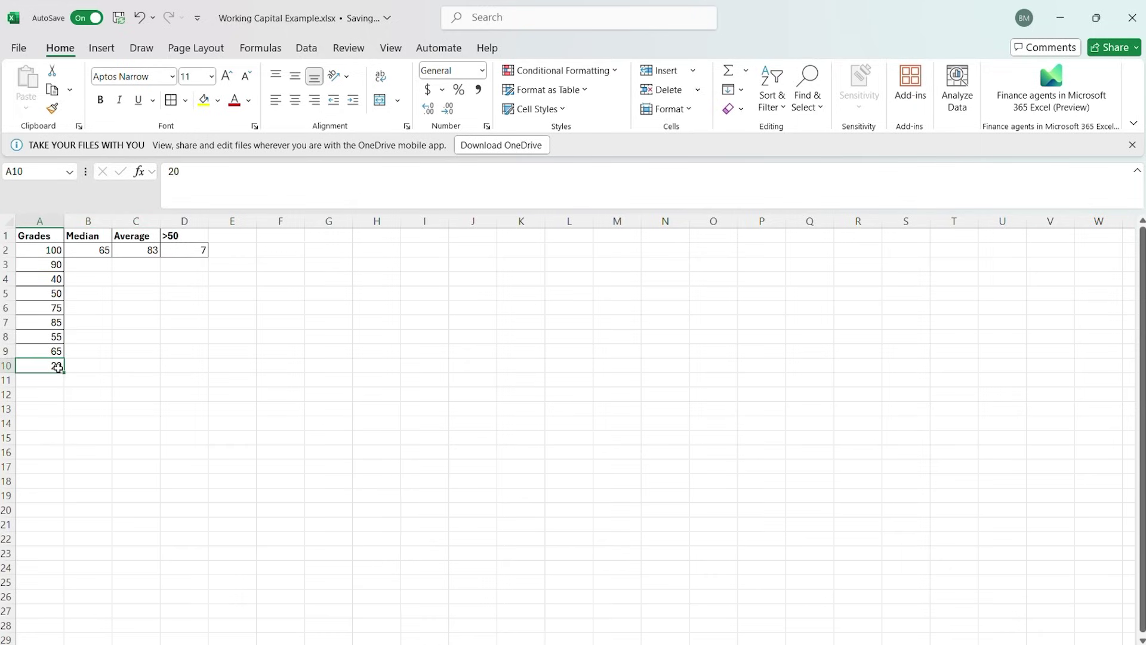